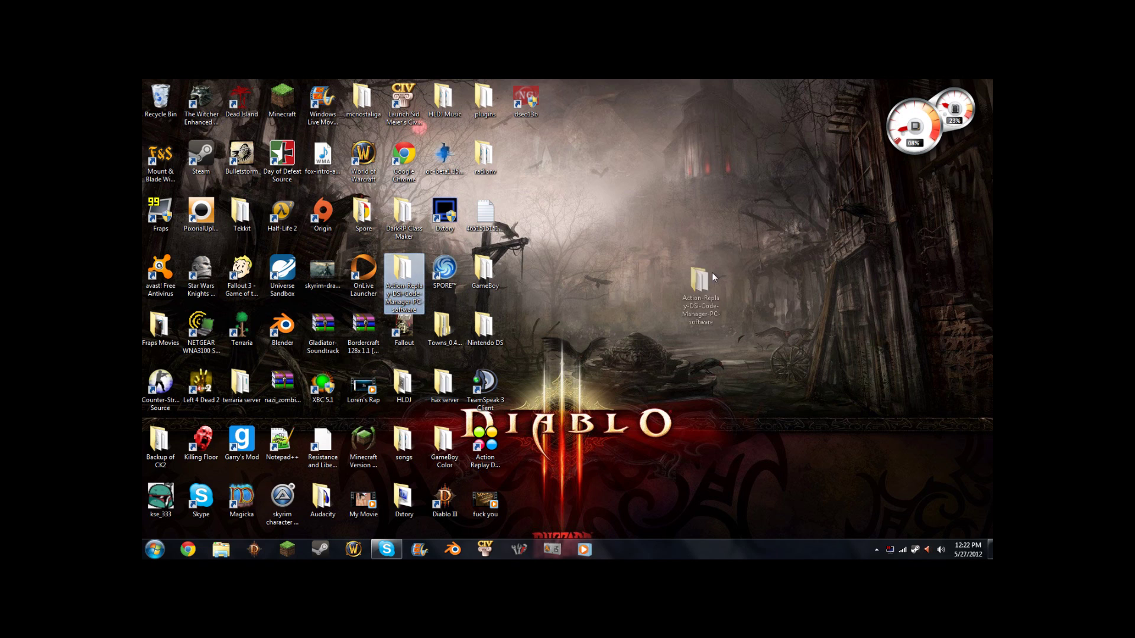
# Step: Drag the Action-Replay-DSi-Code-Manager-PC-software folder from the right edge into the desktop icon grid
pyautogui.moveTo(850, 189); pyautogui.dragTo(706, 411)
pyautogui.moveTo(702, 196); pyautogui.dragTo(791, 335)
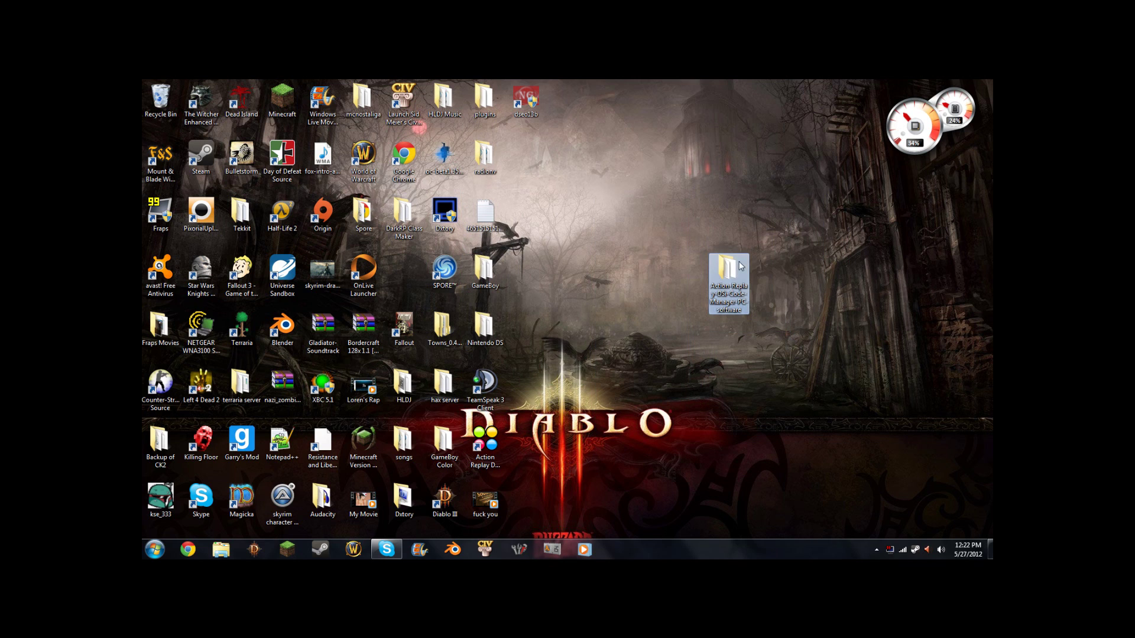
pyautogui.moveTo(676, 181); pyautogui.dragTo(811, 406)
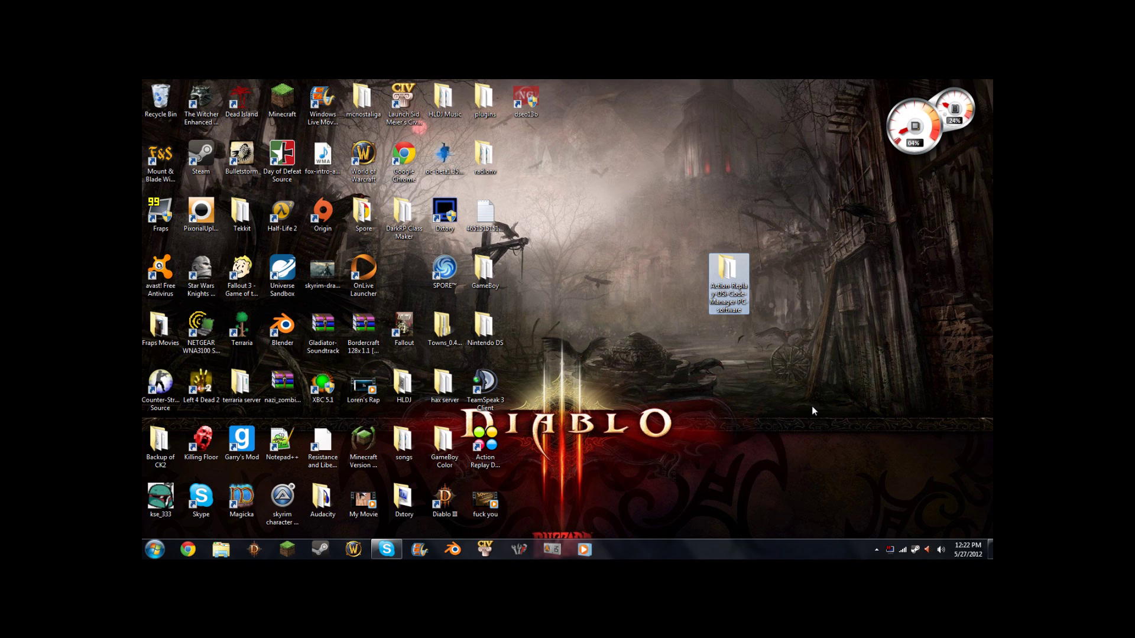
pyautogui.moveTo(741, 272); pyautogui.dragTo(403, 271)
pyautogui.click(760, 261)
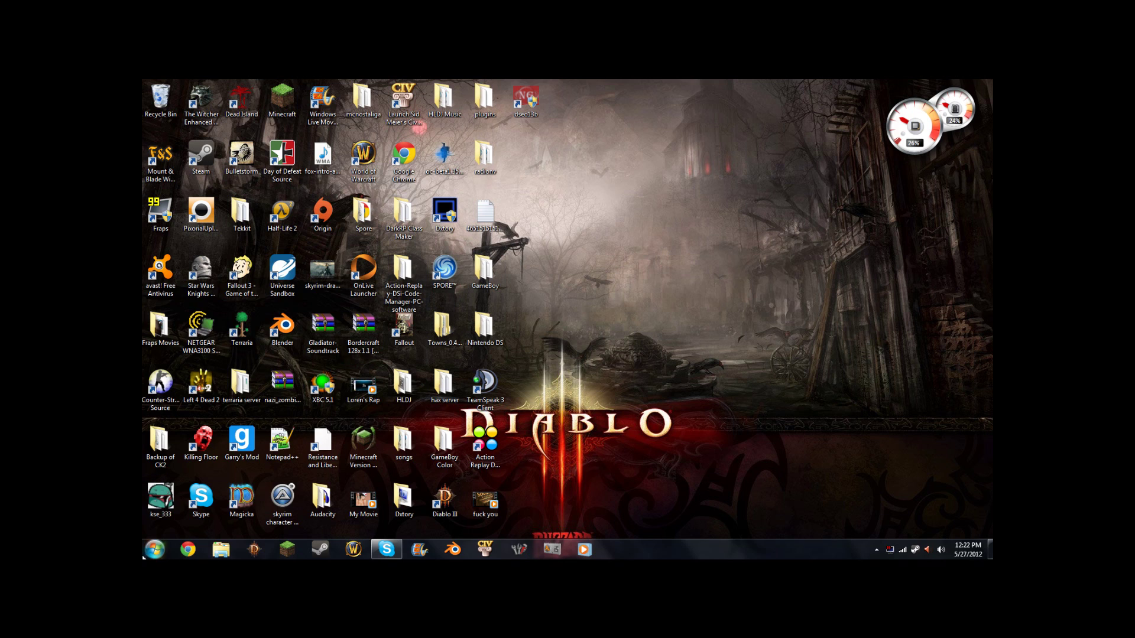
pyautogui.click(150, 554)
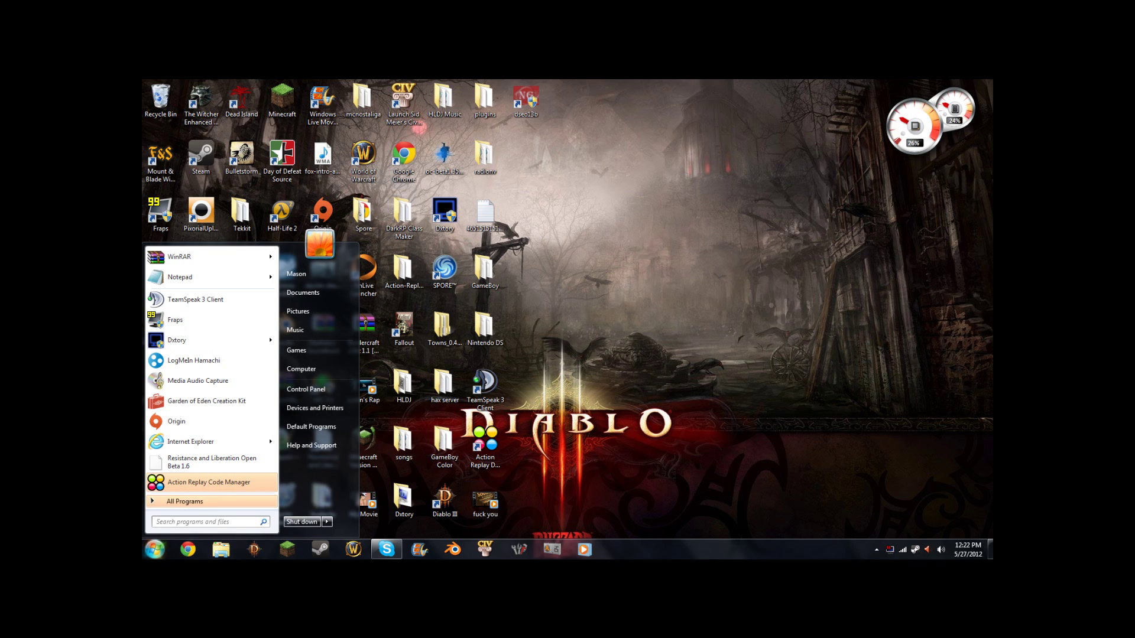
pyautogui.press('Escape')
pyautogui.click(495, 439)
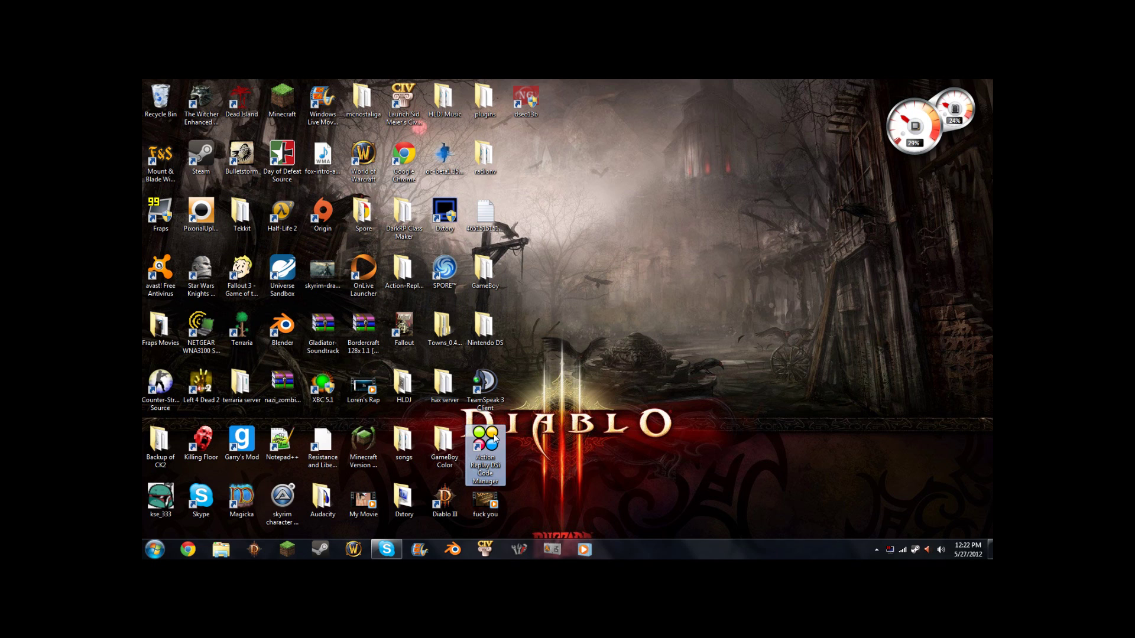
pyautogui.press('Return')
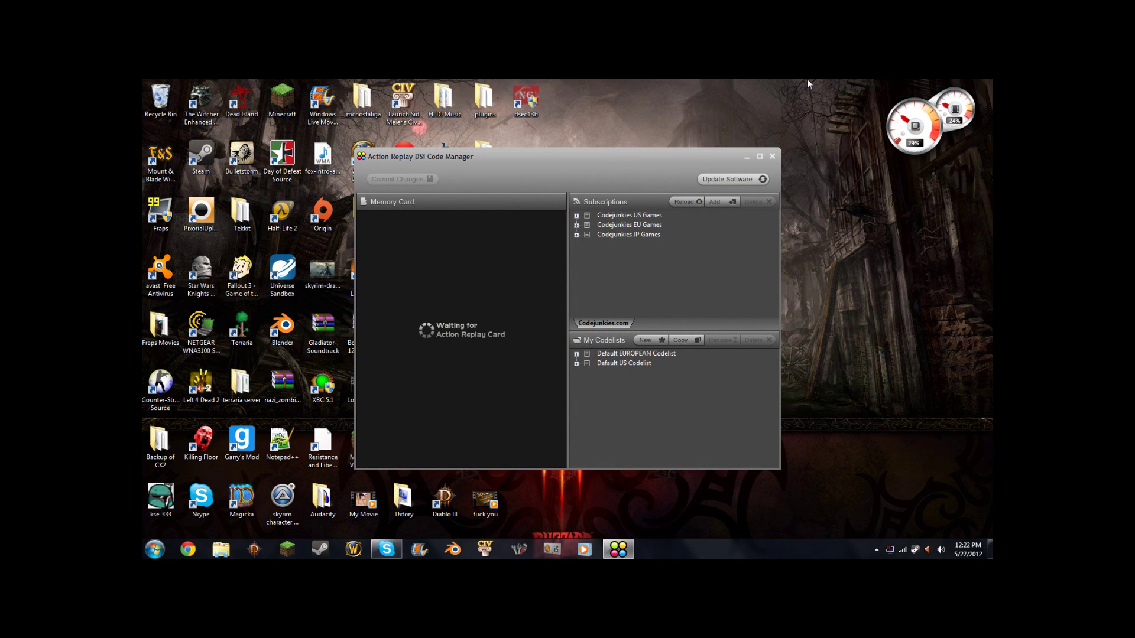
pyautogui.click(772, 156)
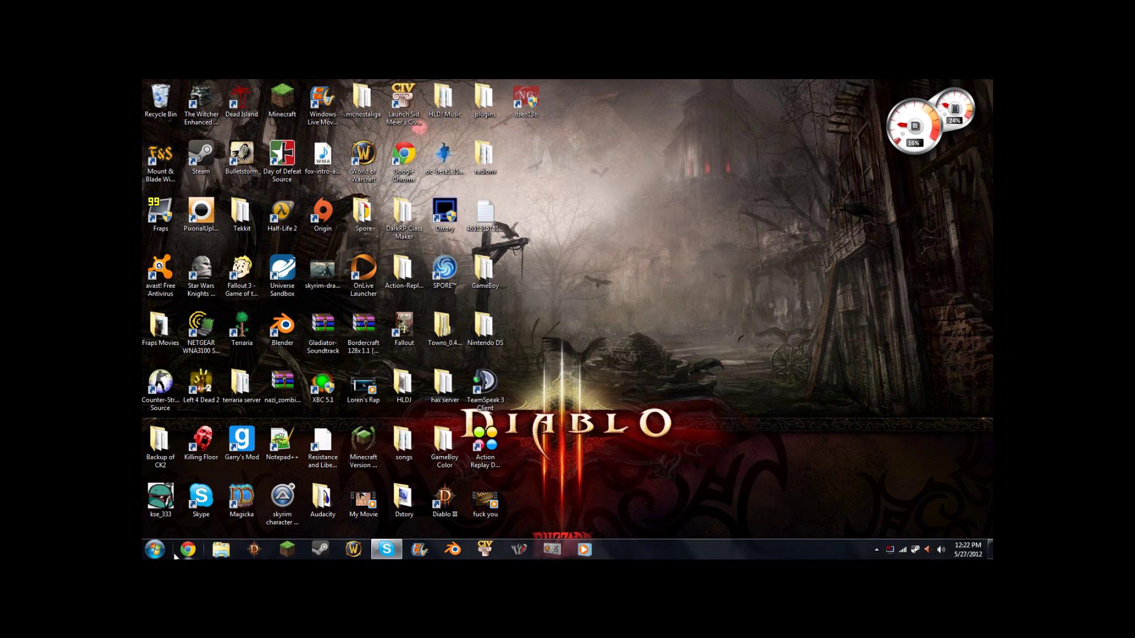
# Step: Search the Start menu for 'devi' and launch Device Manager from the Control Panel results
pyautogui.click(158, 550)
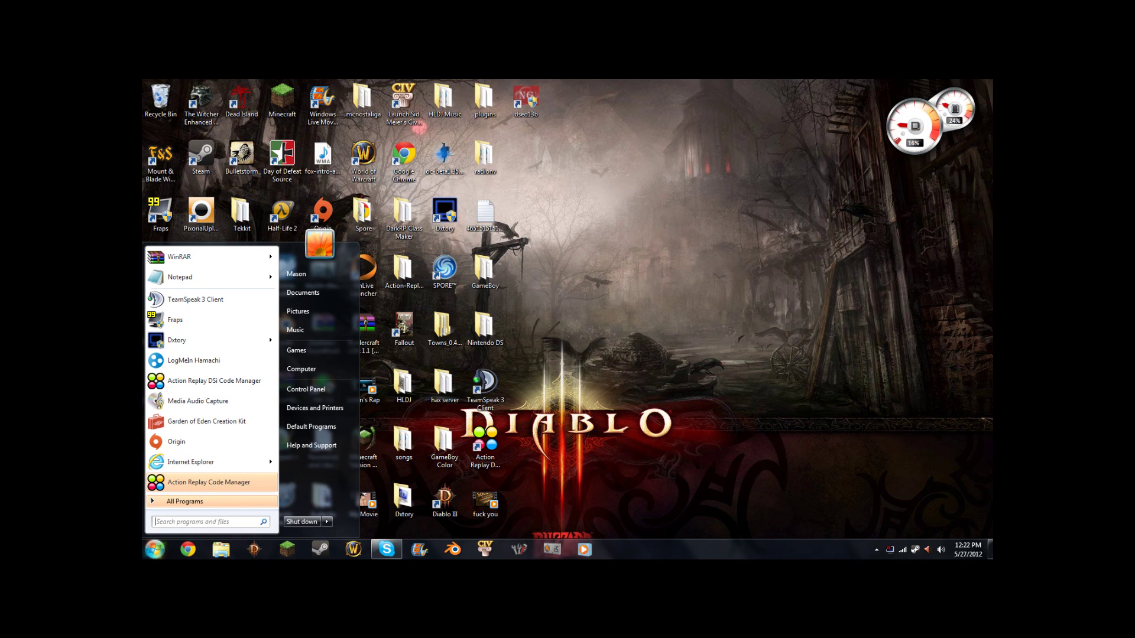
pyautogui.write('devi')
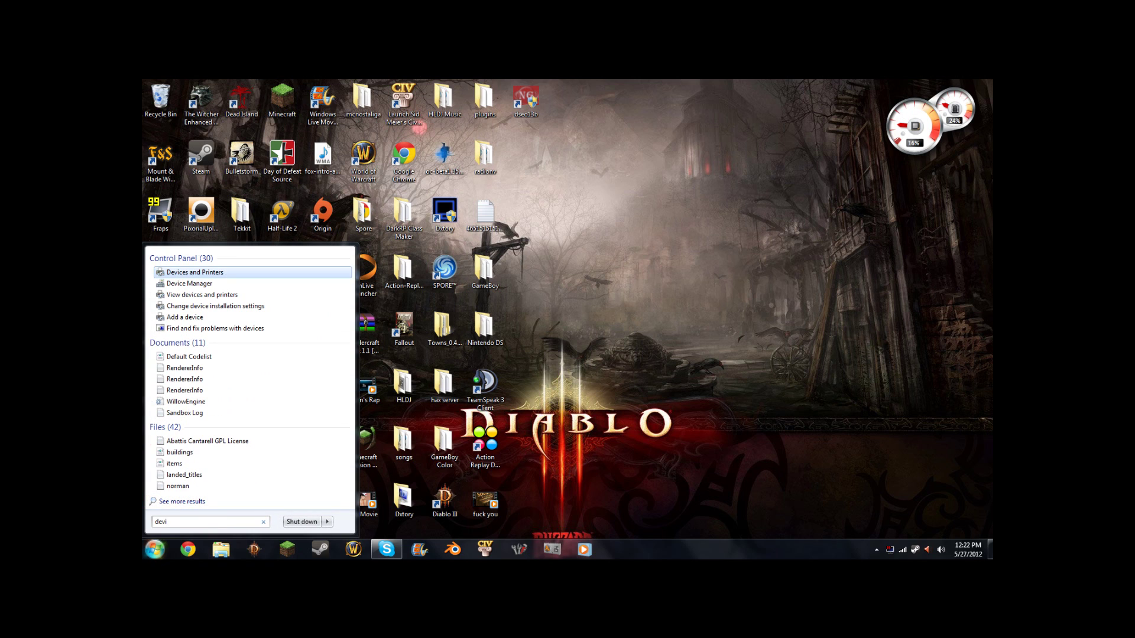
pyautogui.click(198, 287)
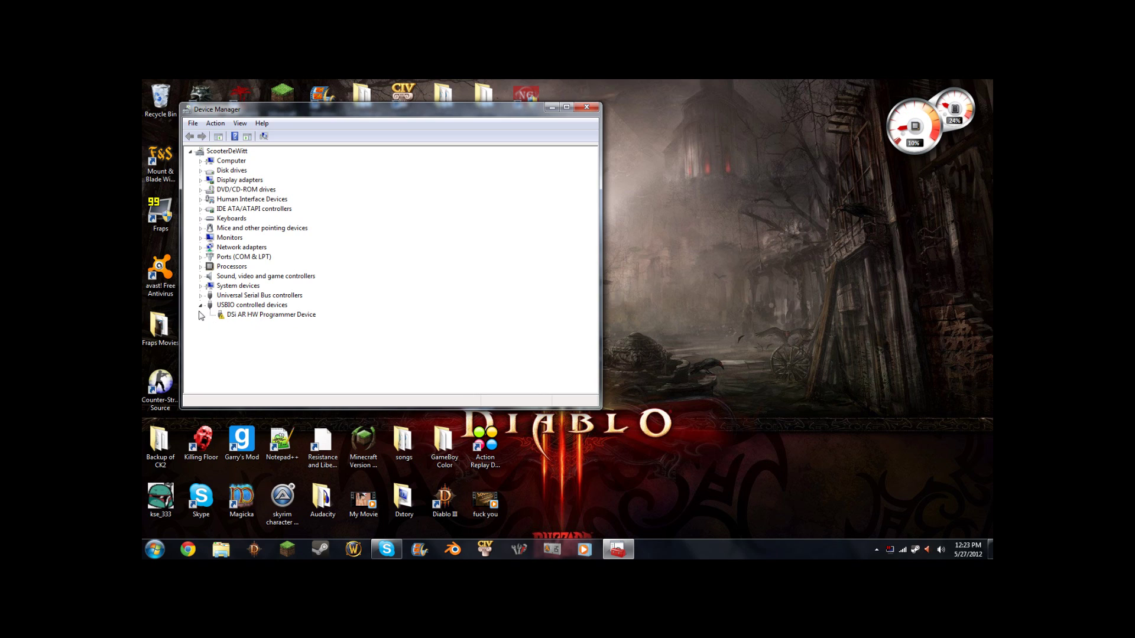
# Step: Start a driver update for the DSi AR HW Programmer Device, then cancel the wizard
pyautogui.click(223, 318)
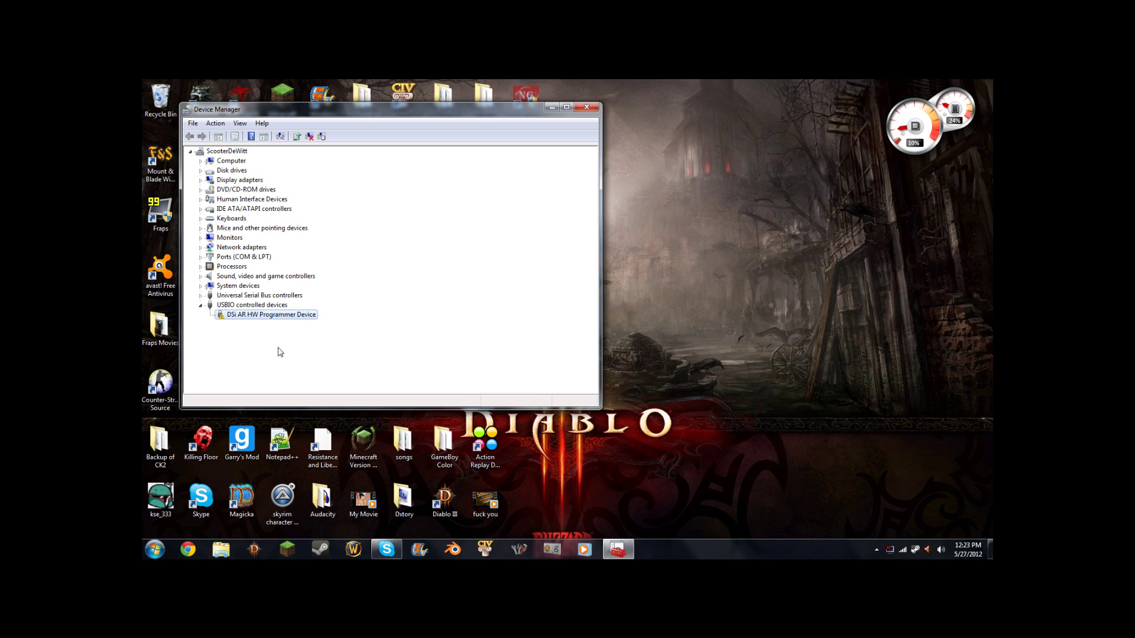
pyautogui.rightClick(271, 319)
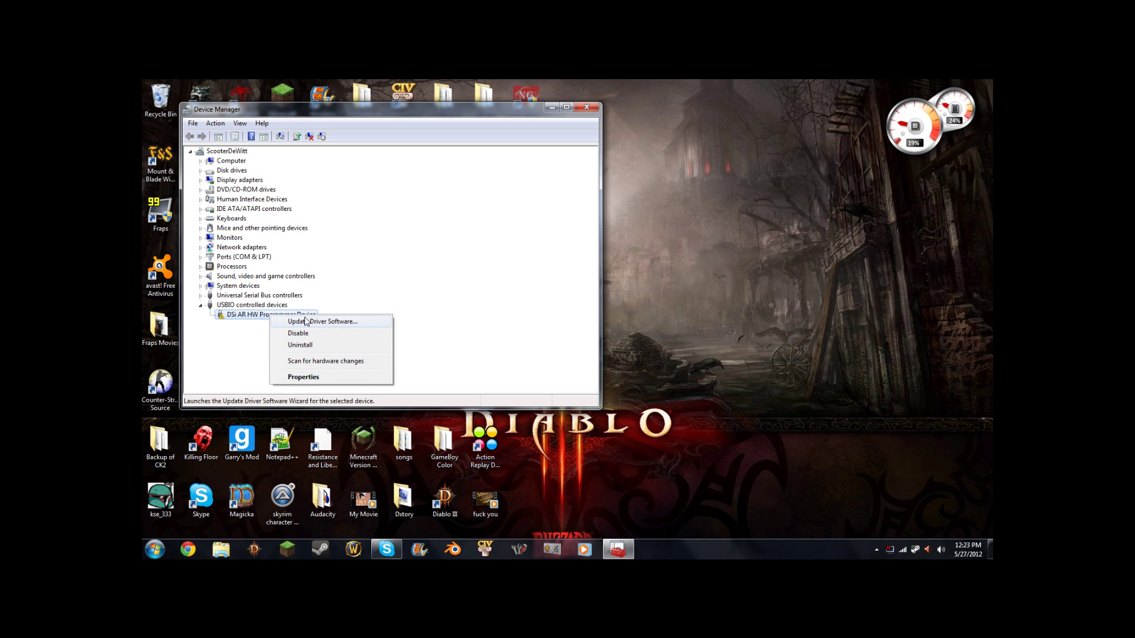
pyautogui.click(315, 323)
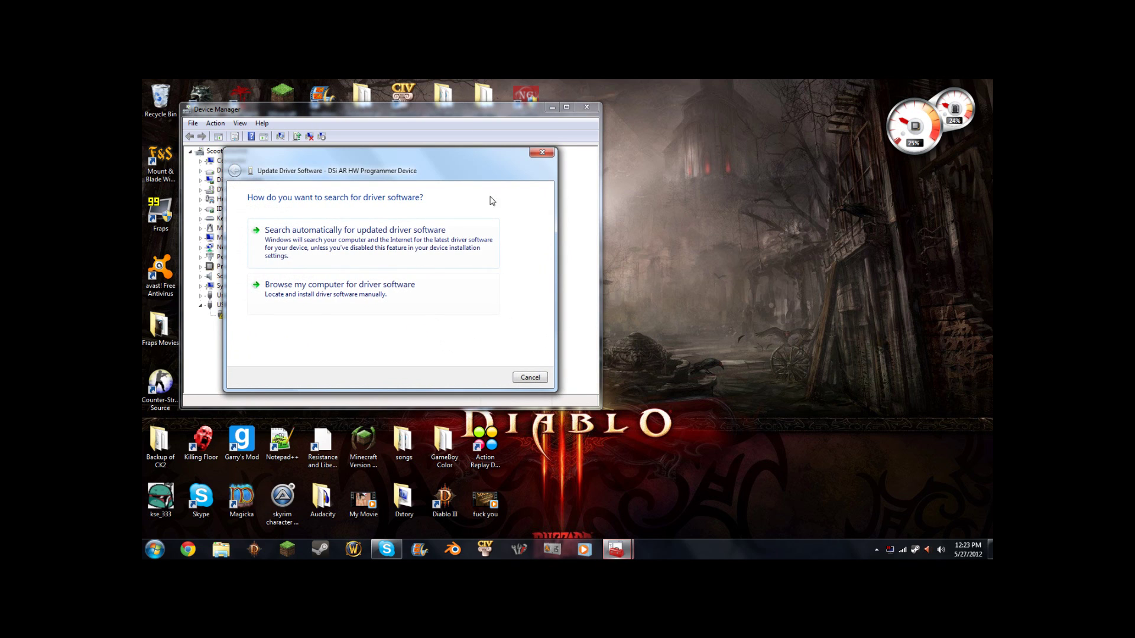
pyautogui.click(377, 296)
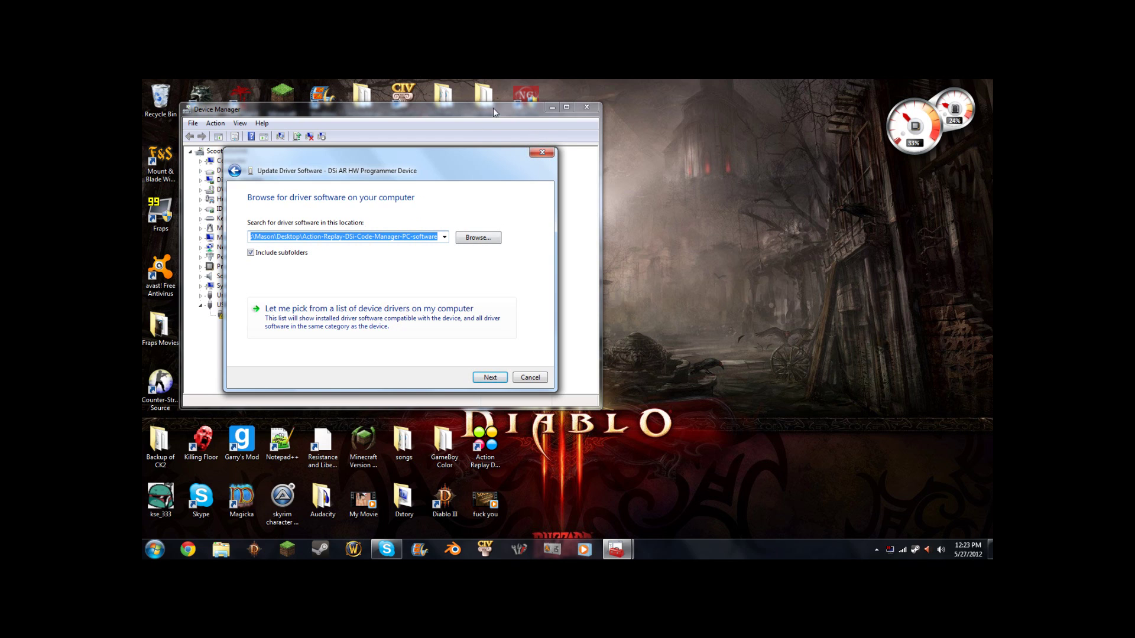
pyautogui.click(542, 152)
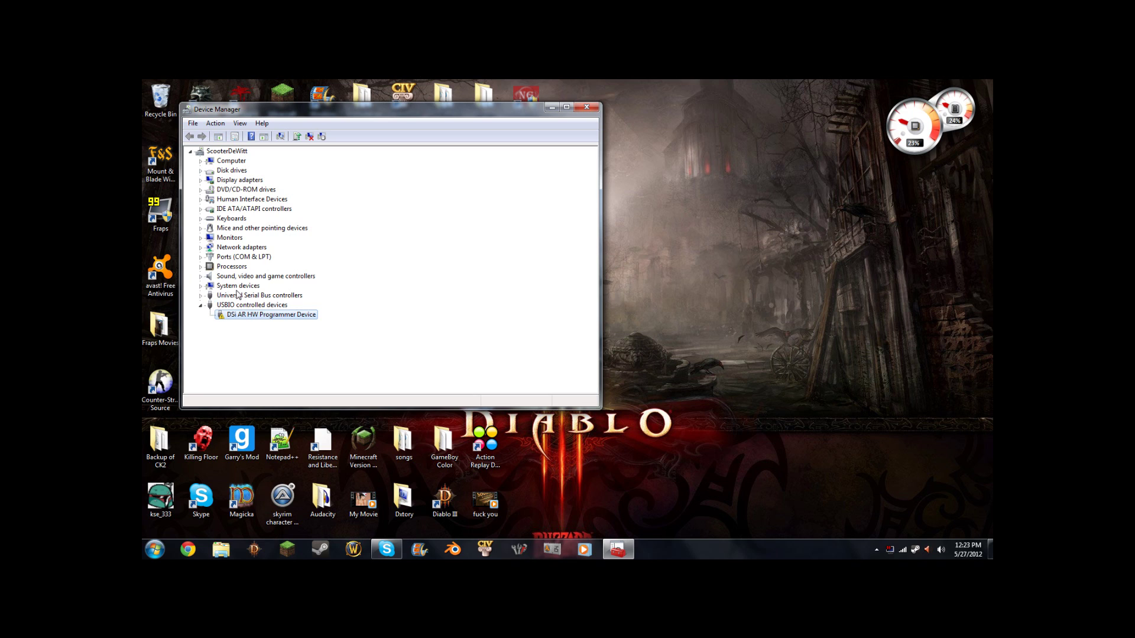
# Step: Restart the driver update, browsing the computer and picking from a list via Have Disk
pyautogui.rightClick(238, 314)
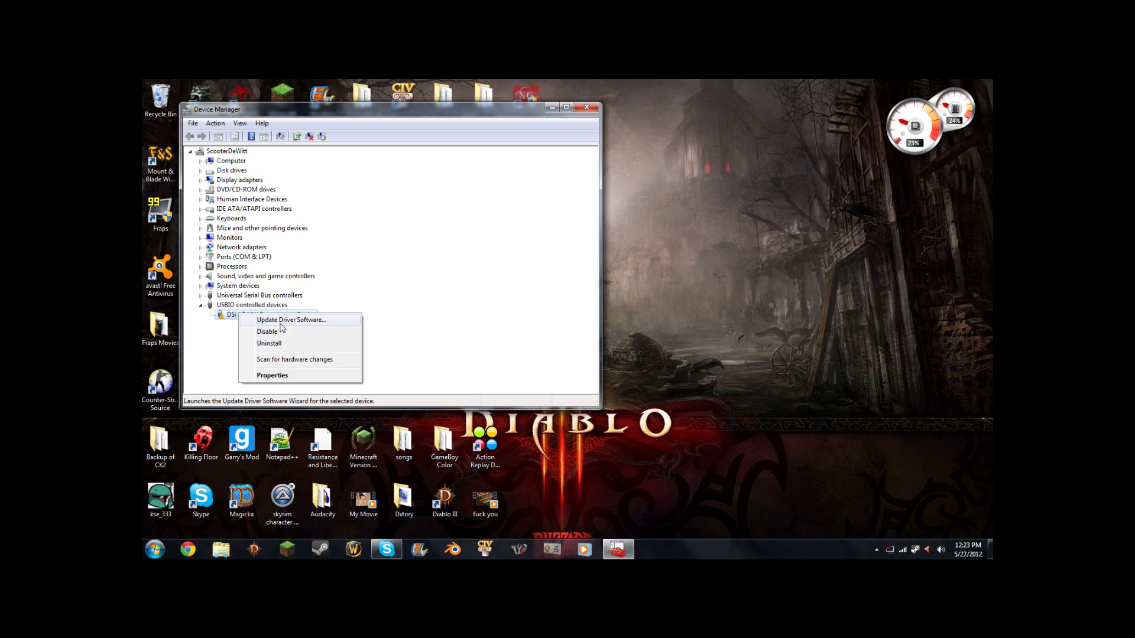
pyautogui.click(283, 322)
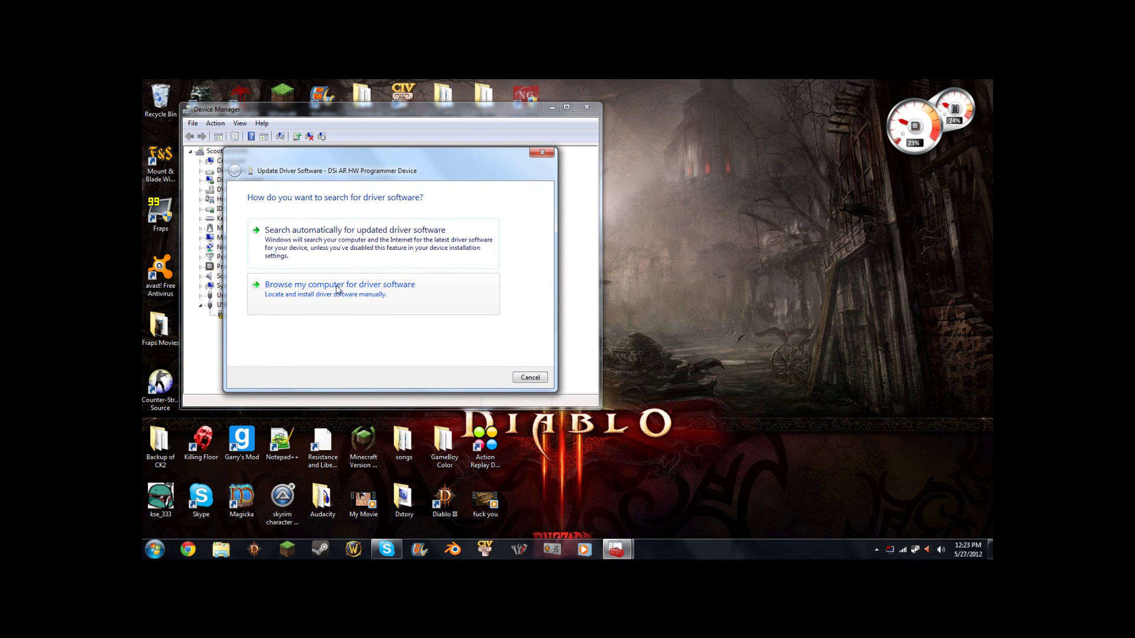
pyautogui.click(376, 295)
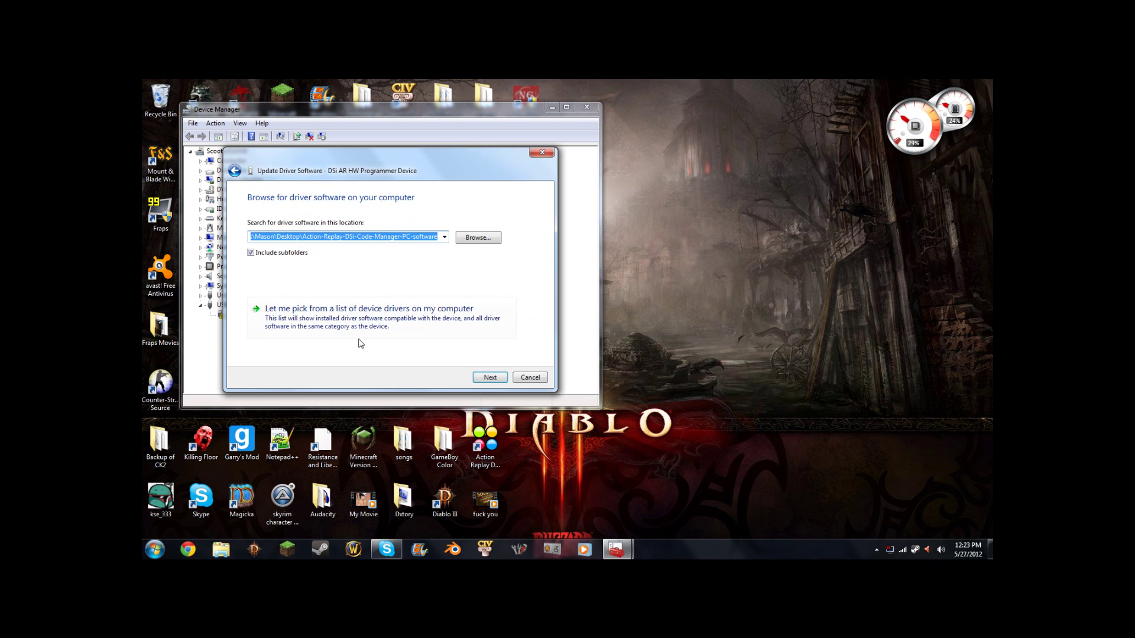
pyautogui.click(330, 325)
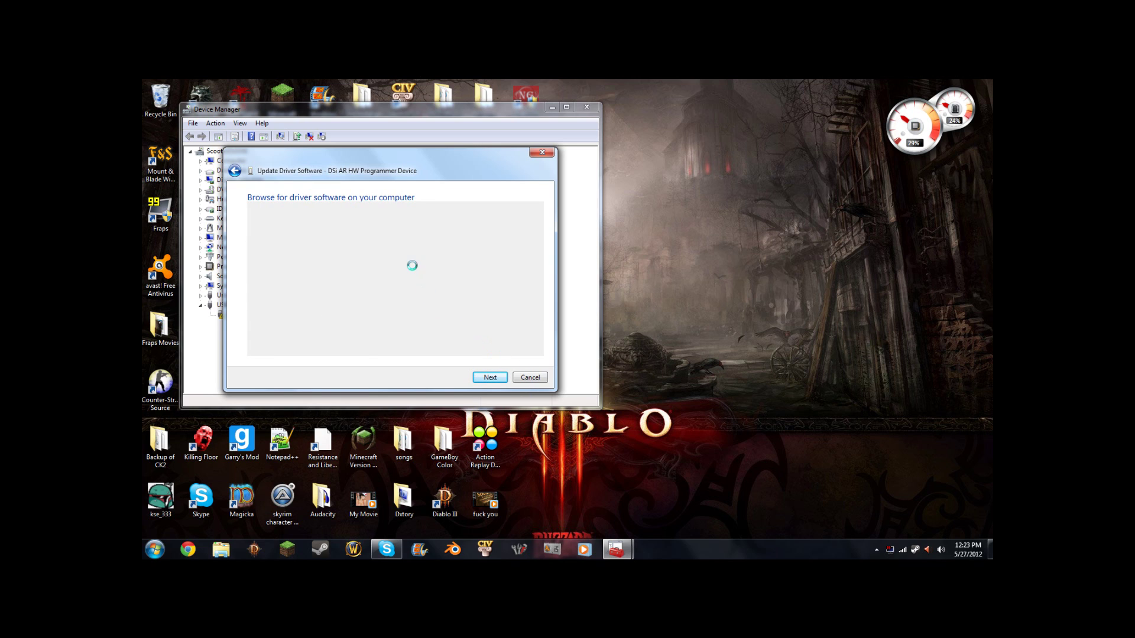
pyautogui.click(511, 338)
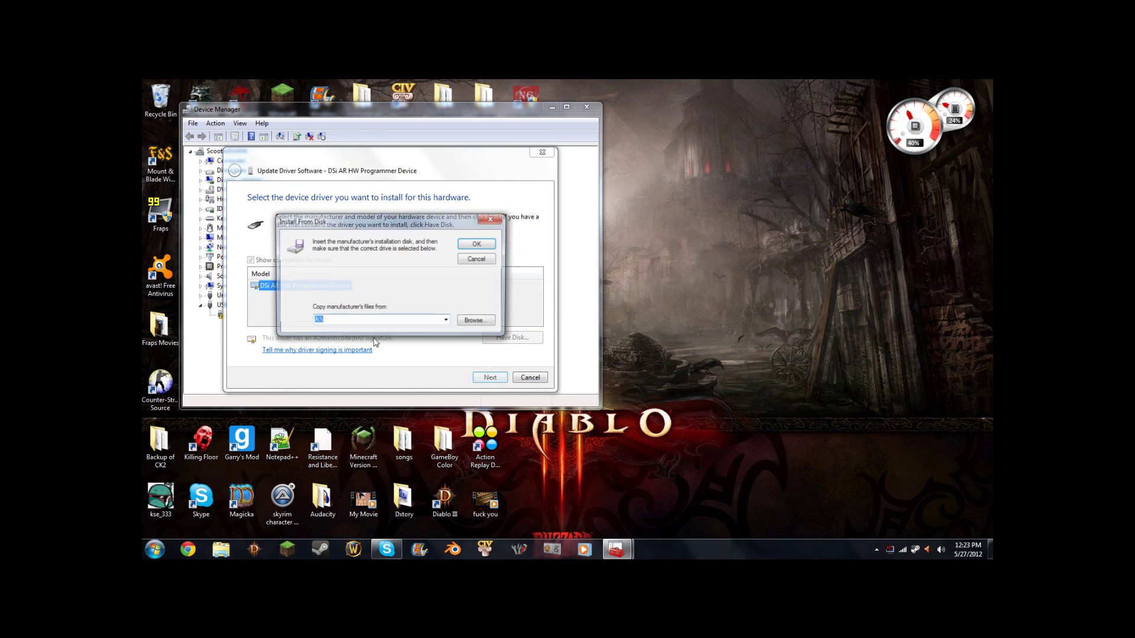
# Step: Load dsiarhwprog_x64.inf from the Desktop's Action-Replay folder as the driver disk
pyautogui.click(477, 320)
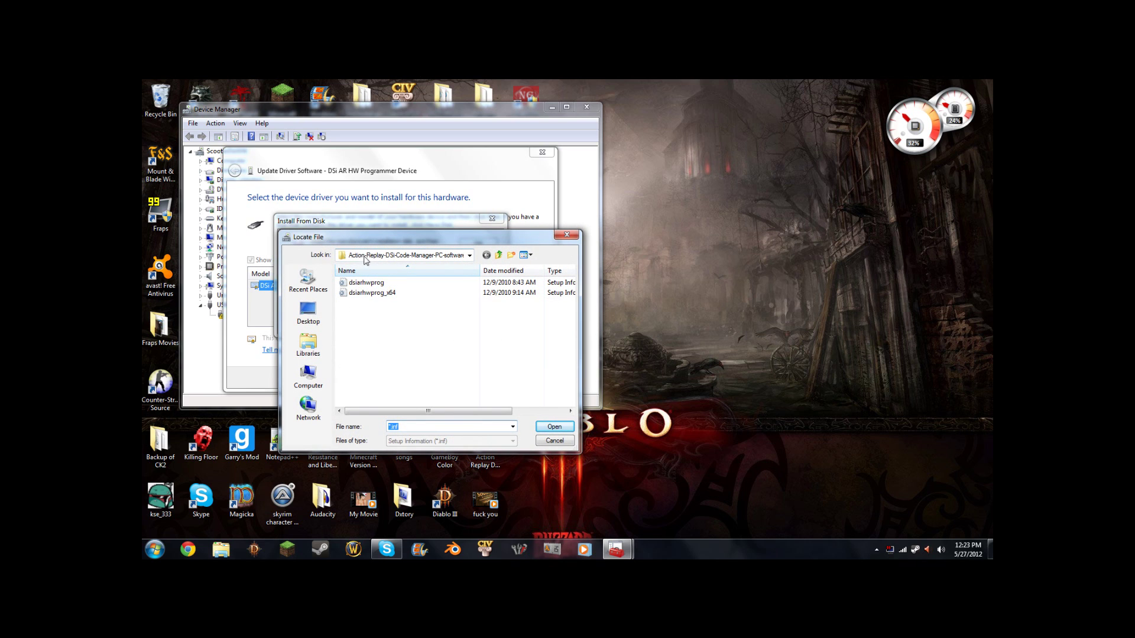
pyautogui.click(311, 310)
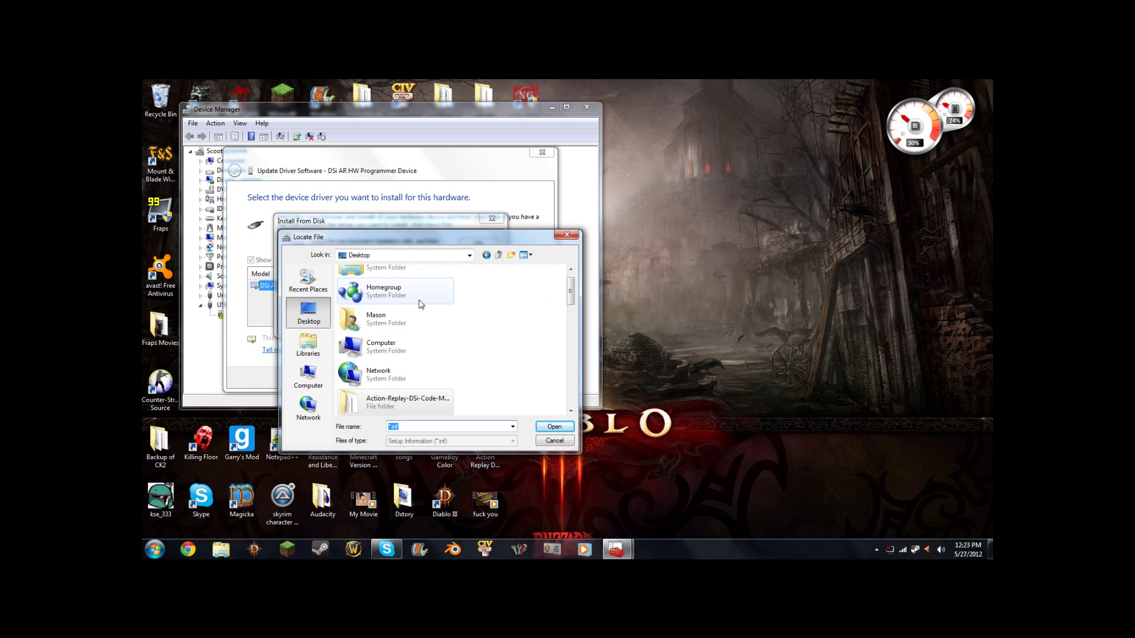
pyautogui.doubleClick(426, 406)
pyautogui.click(382, 285)
pyautogui.click(381, 290)
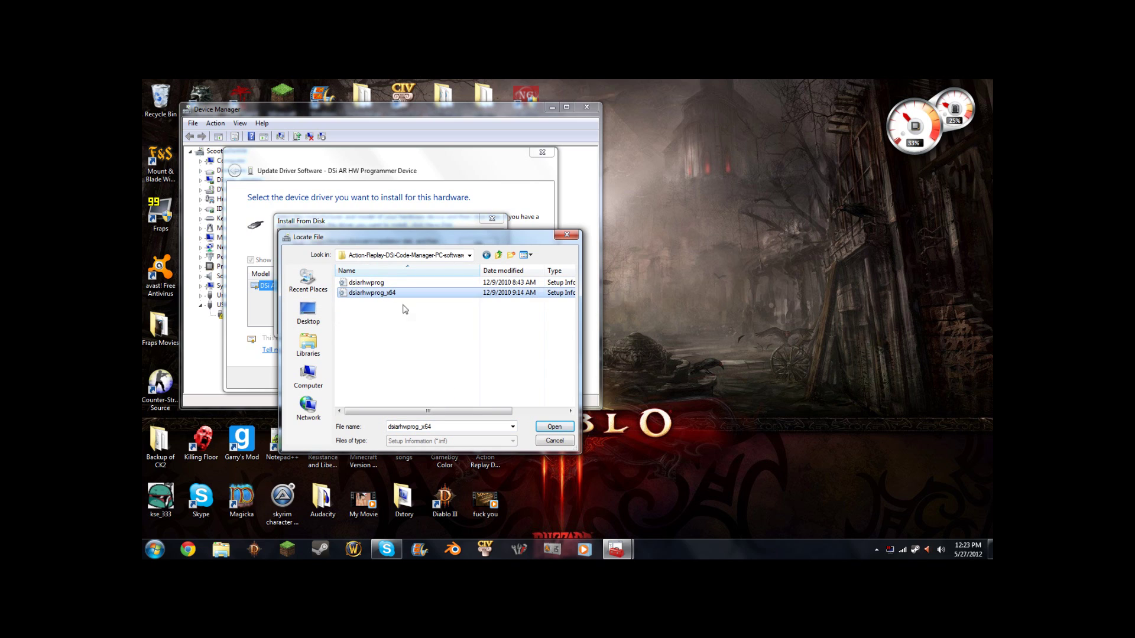
pyautogui.click(434, 284)
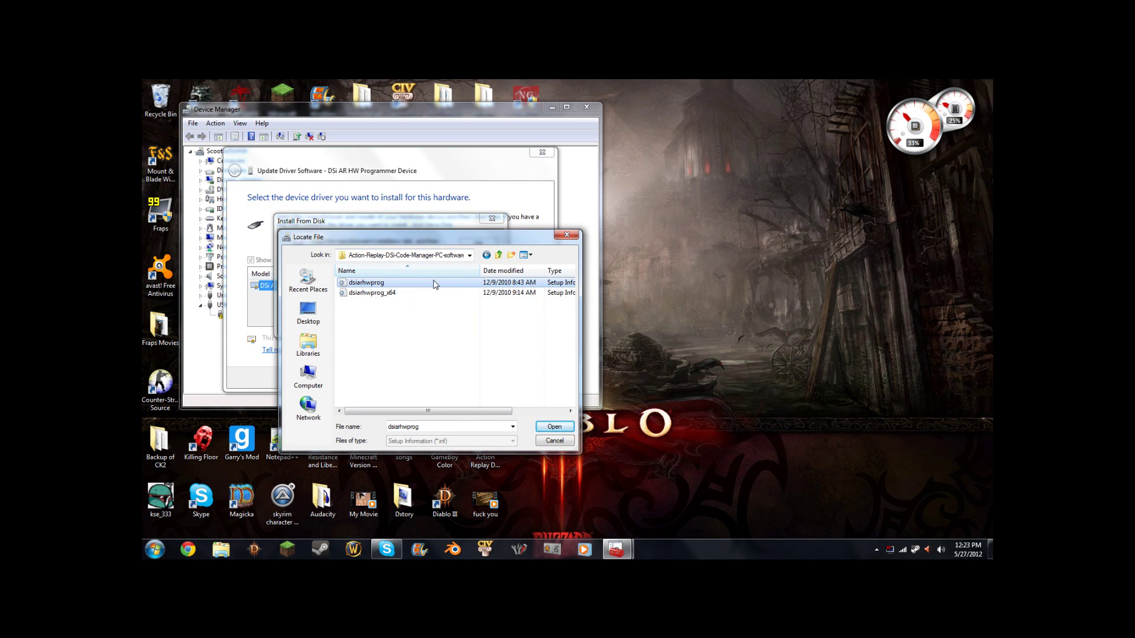
pyautogui.click(402, 292)
pyautogui.click(554, 427)
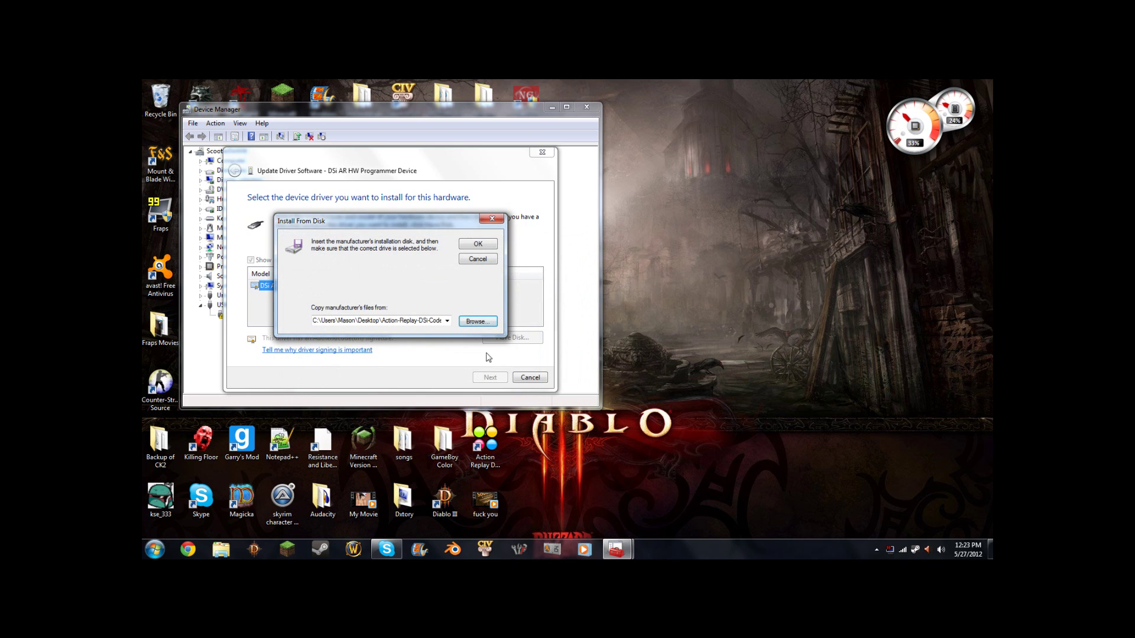
pyautogui.click(480, 242)
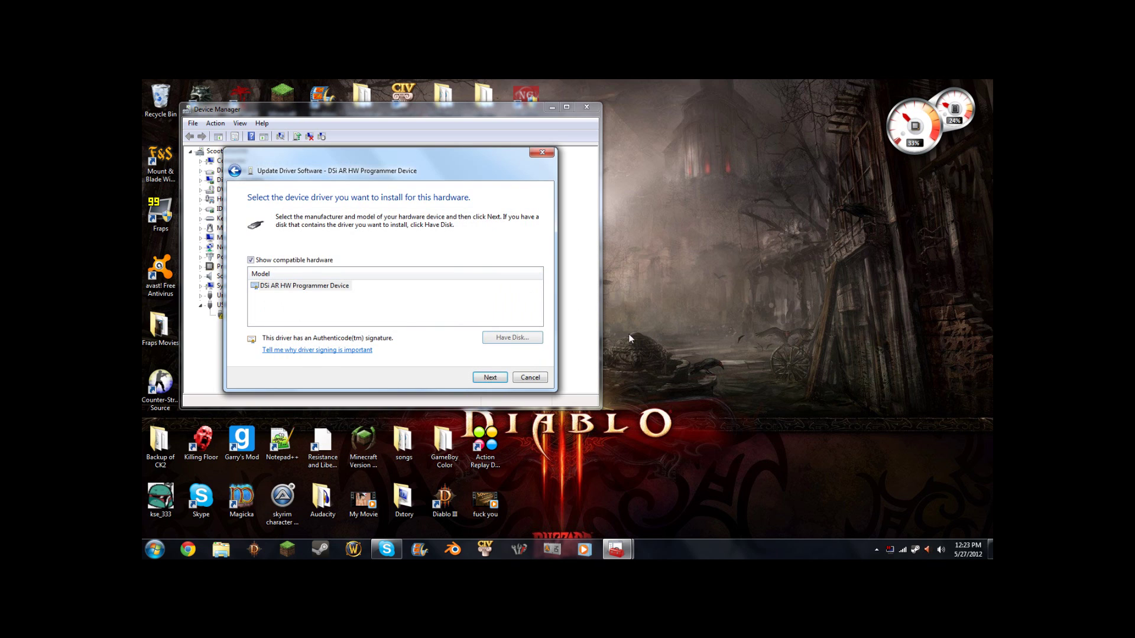
# Step: Attempt the programmer driver install, dismiss the Code 52 unsigned-driver error, and close Device Manager
pyautogui.click(492, 379)
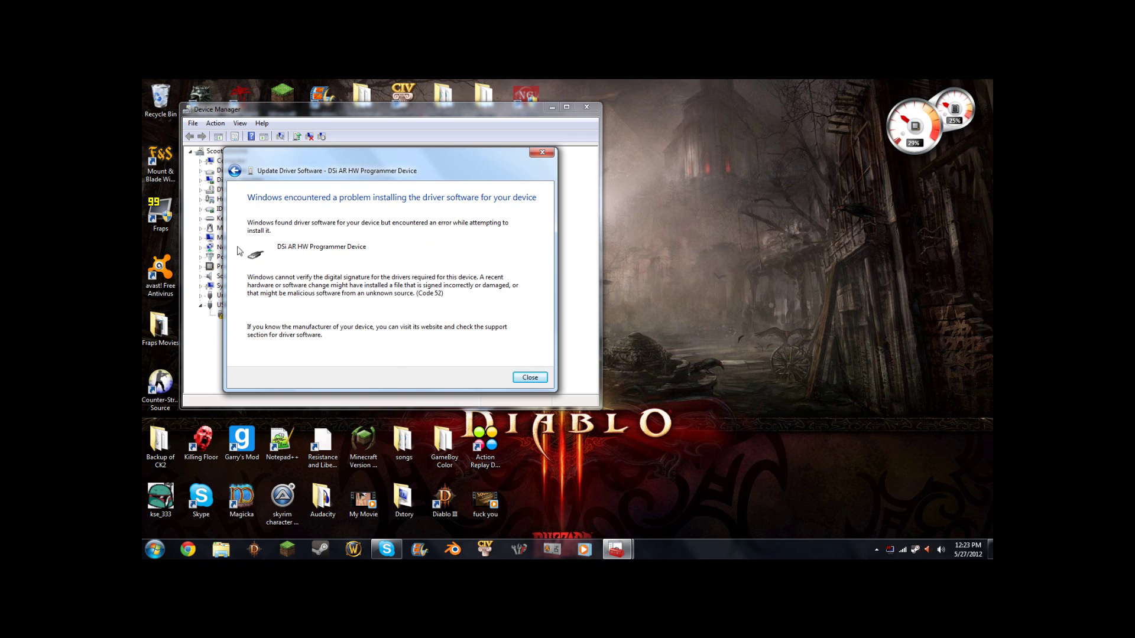
pyautogui.click(529, 378)
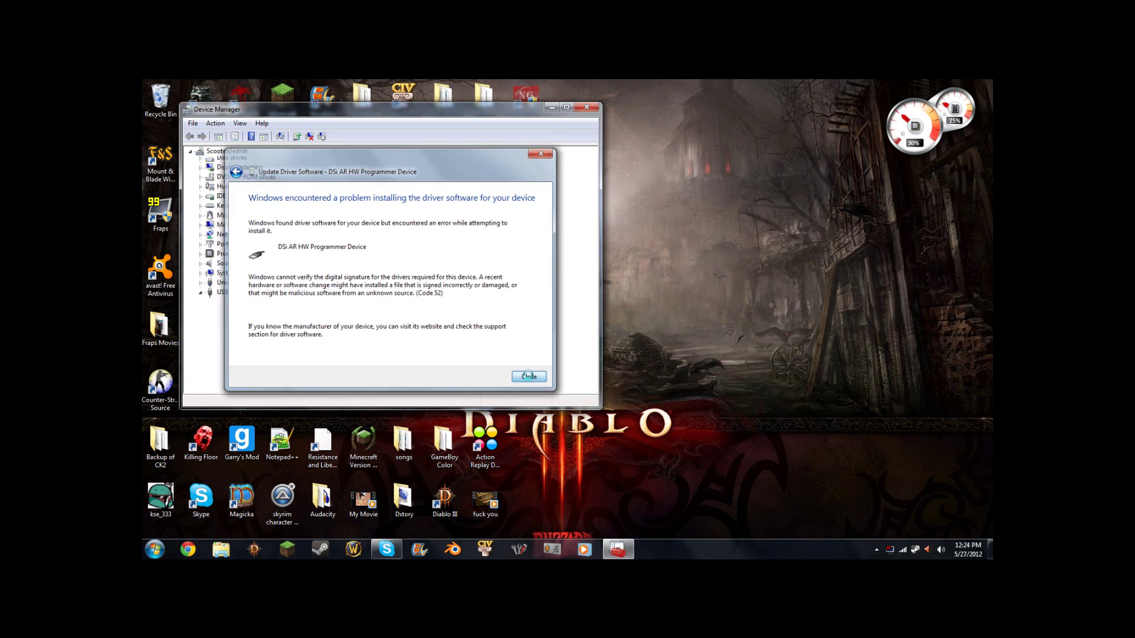
pyautogui.click(586, 107)
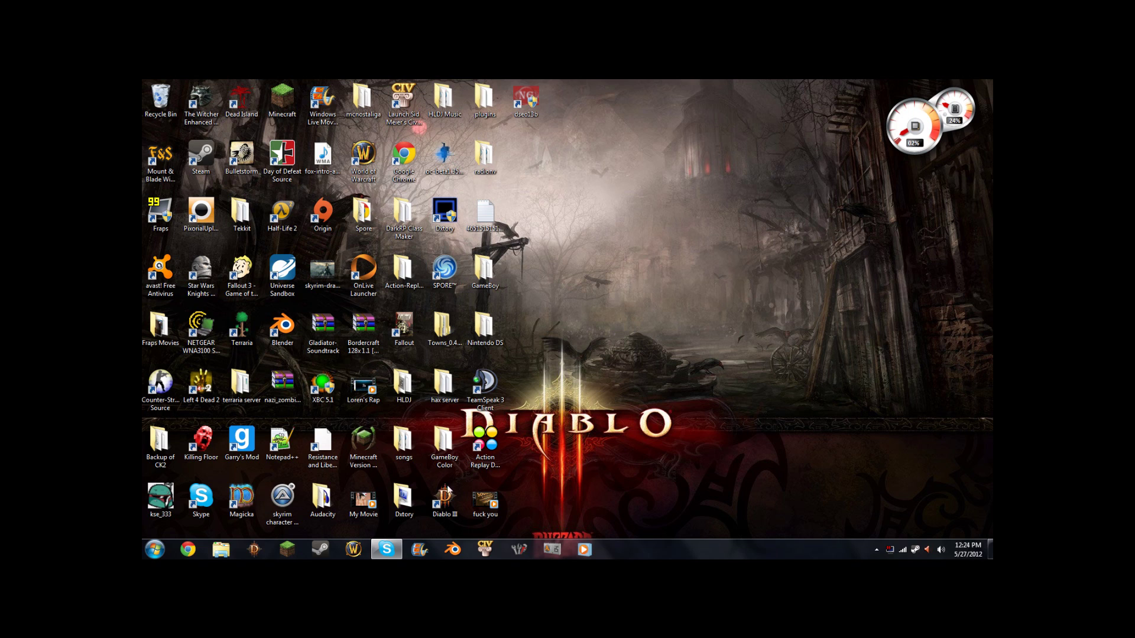
# Step: Launch dseo13b, accept its licence, and choose Sign a System File
pyautogui.doubleClick(532, 101)
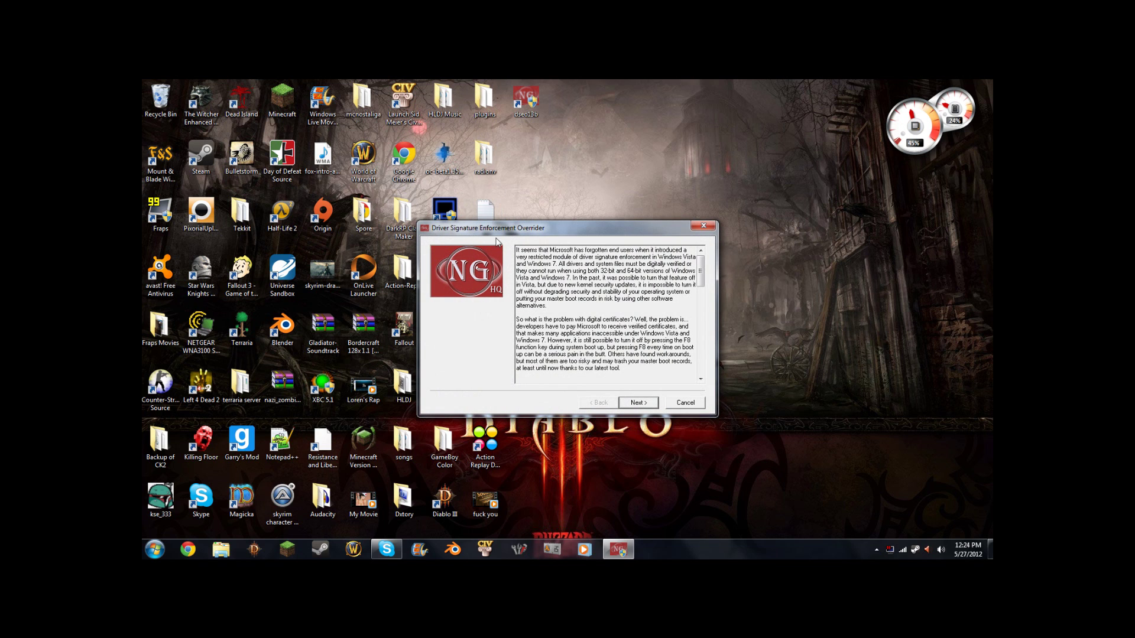
pyautogui.click(638, 403)
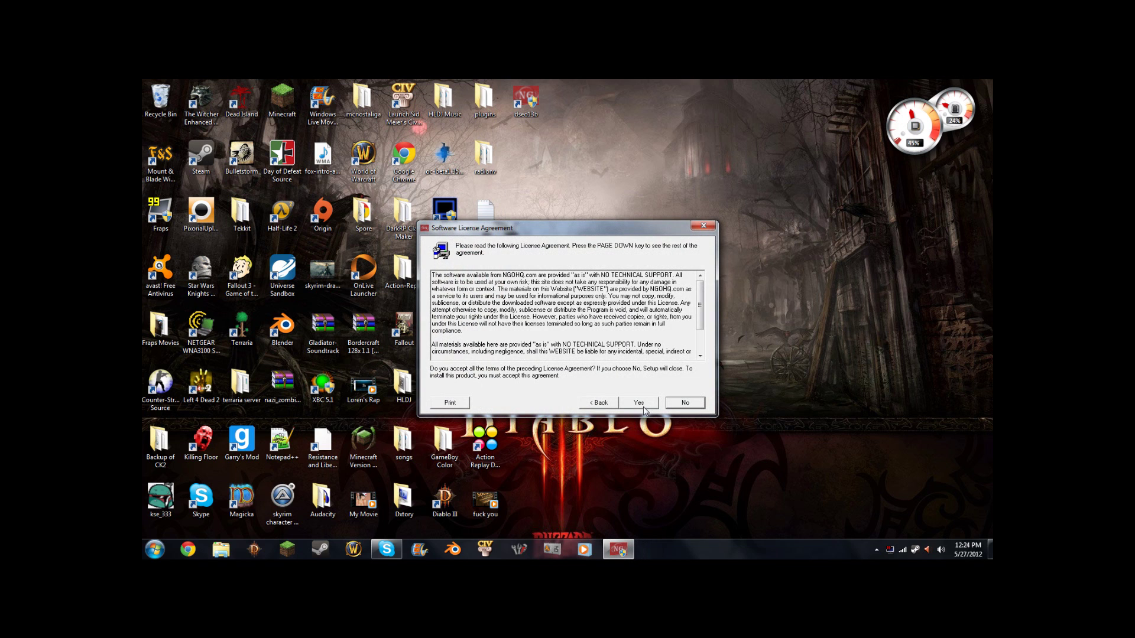
pyautogui.click(641, 403)
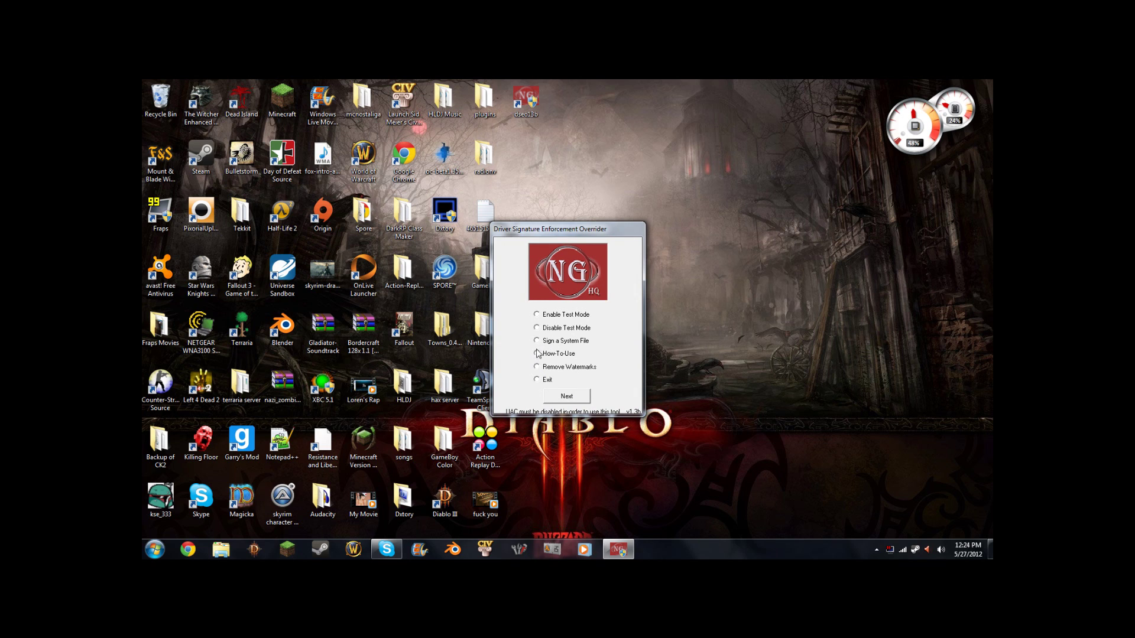
pyautogui.click(565, 399)
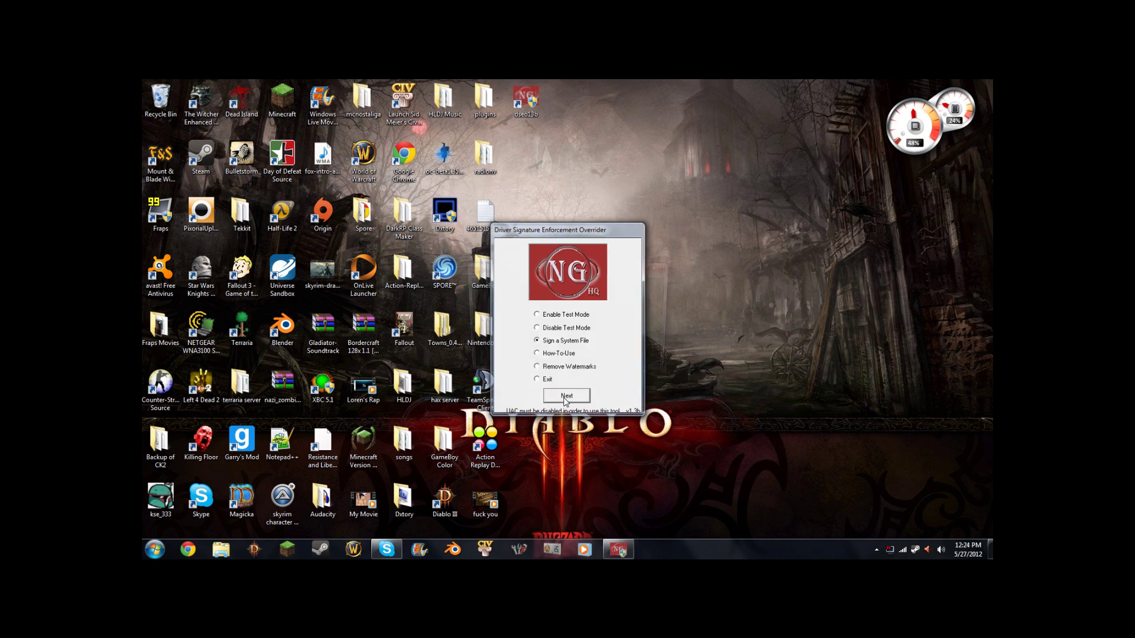
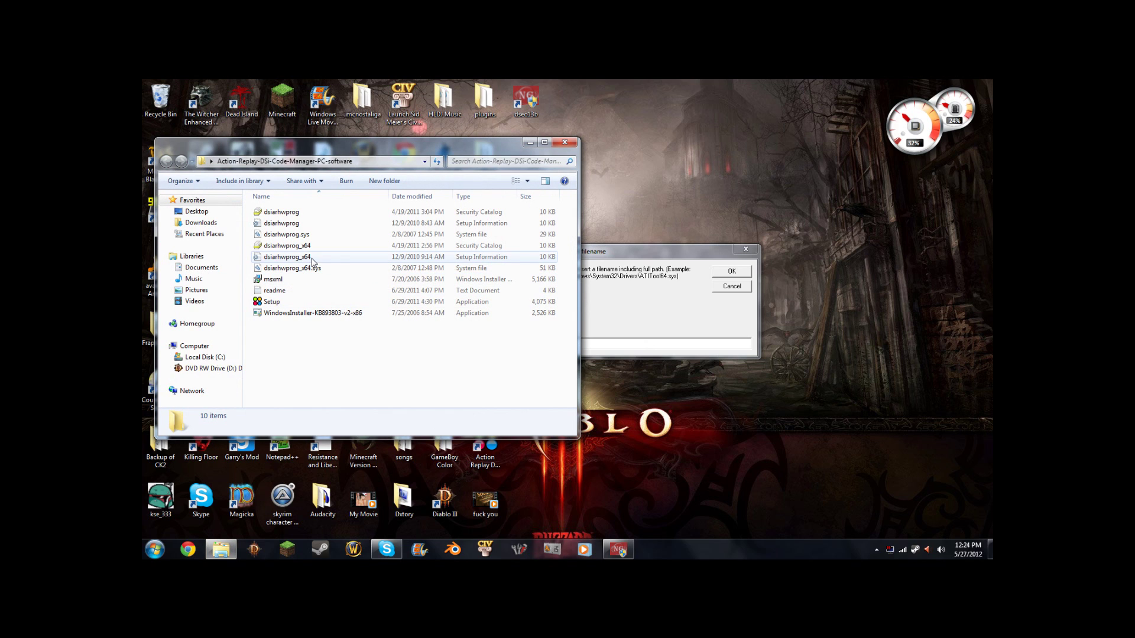
# Step: Open the Security tab of dsiarhwprog_x64's properties to reveal its full file path
pyautogui.rightClick(313, 260)
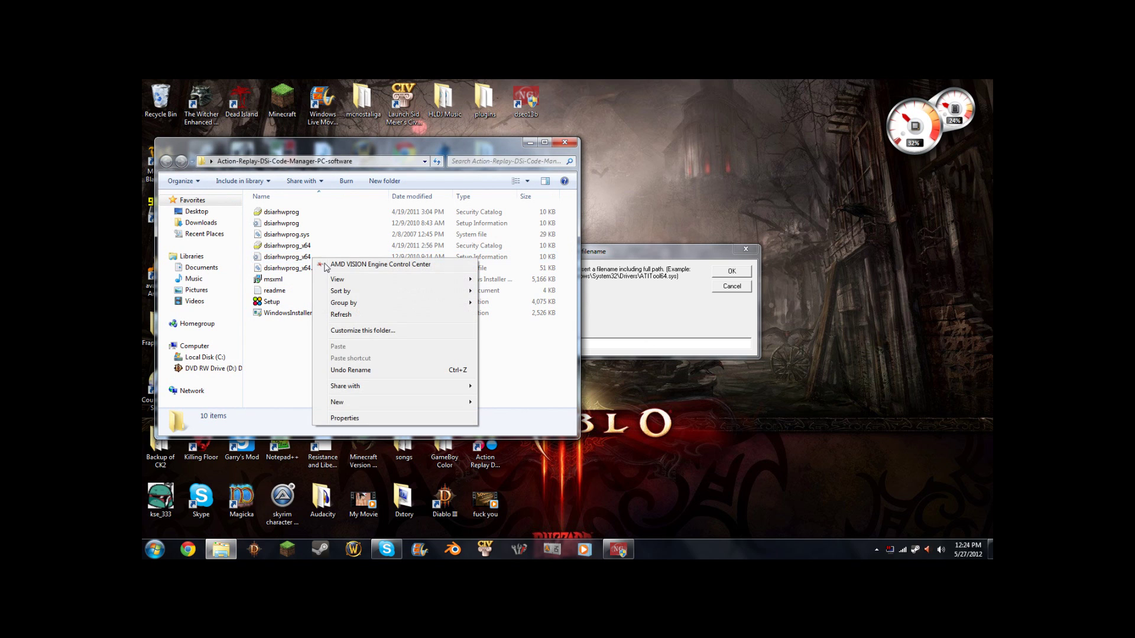
pyautogui.click(283, 257)
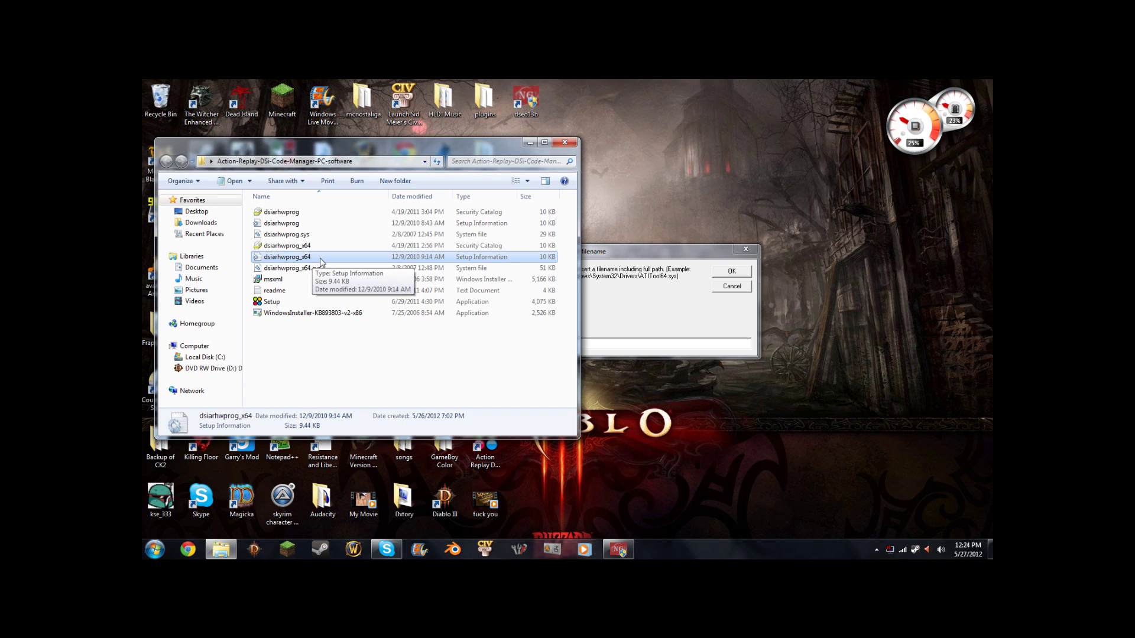
pyautogui.rightClick(321, 257)
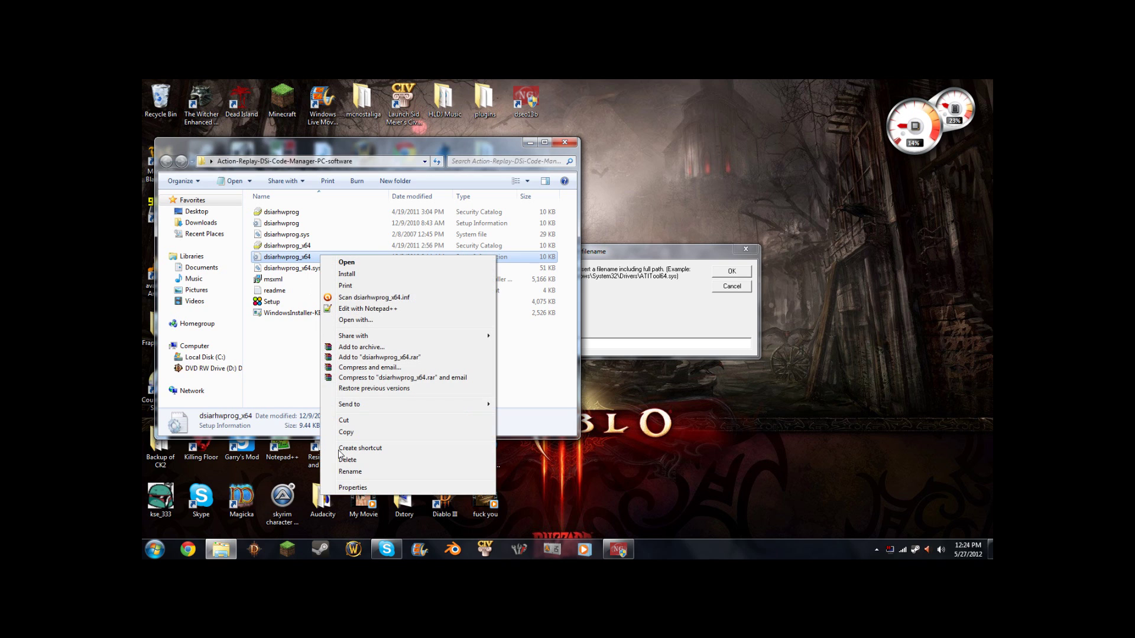
pyautogui.click(353, 487)
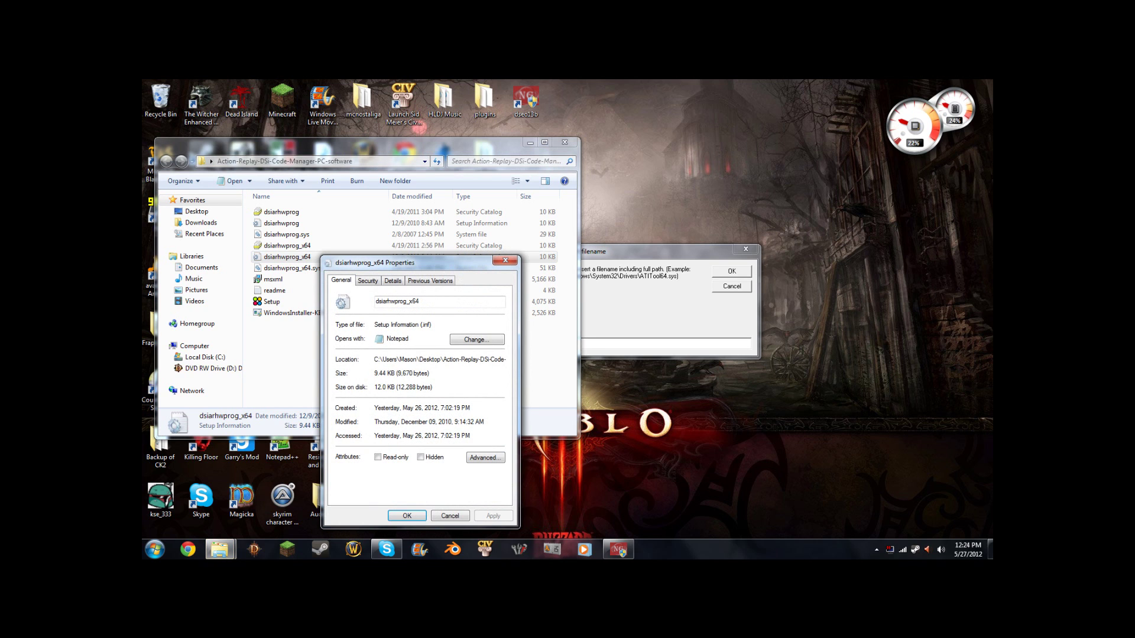
pyautogui.click(375, 282)
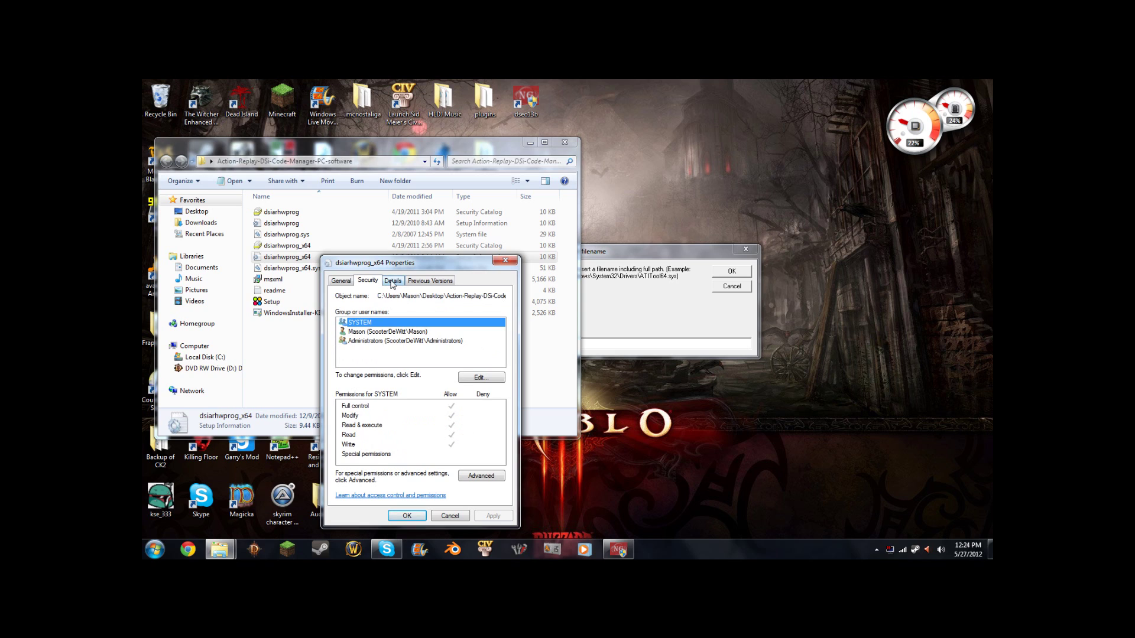
# Step: Copy the full Object name path and bring the Insert filename dialog back to the front
pyautogui.moveTo(376, 295); pyautogui.dragTo(505, 296)
pyautogui.rightClick(466, 296)
pyautogui.click(491, 329)
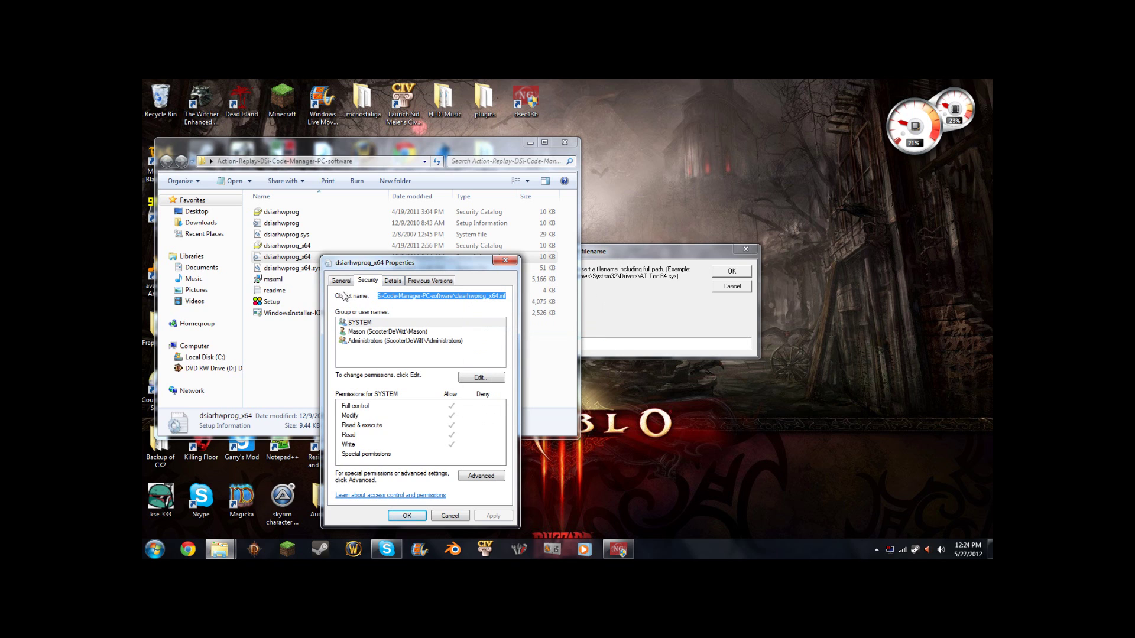
pyautogui.click(627, 326)
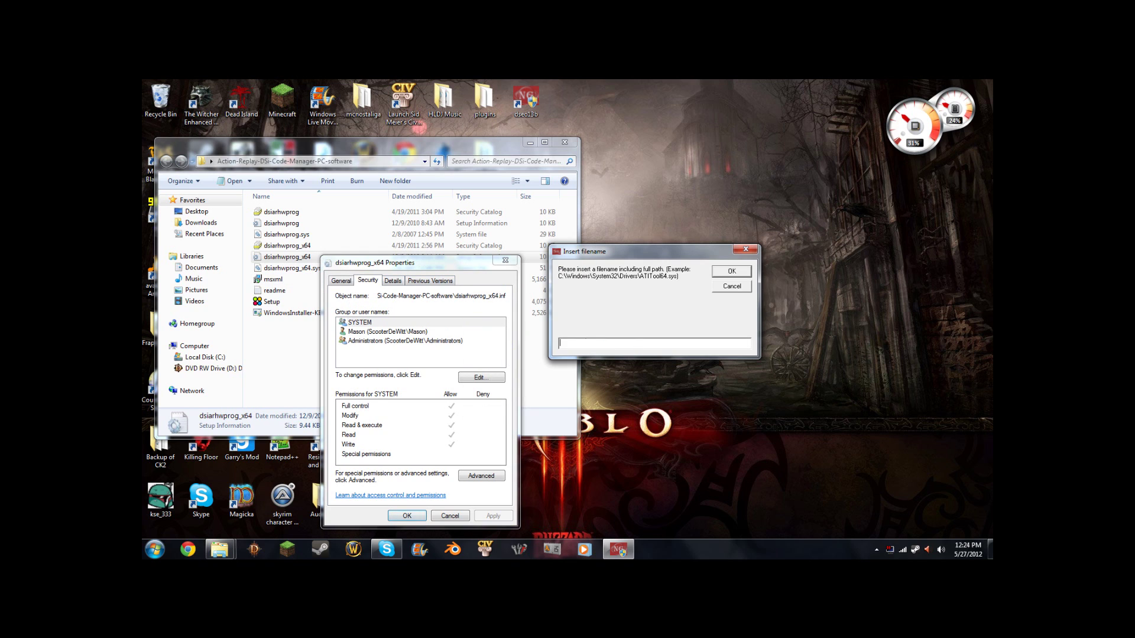
# Step: Close Properties and Explorer, paste the dsiarhwprog_x64.inf path into Insert filename, and confirm
pyautogui.click(461, 518)
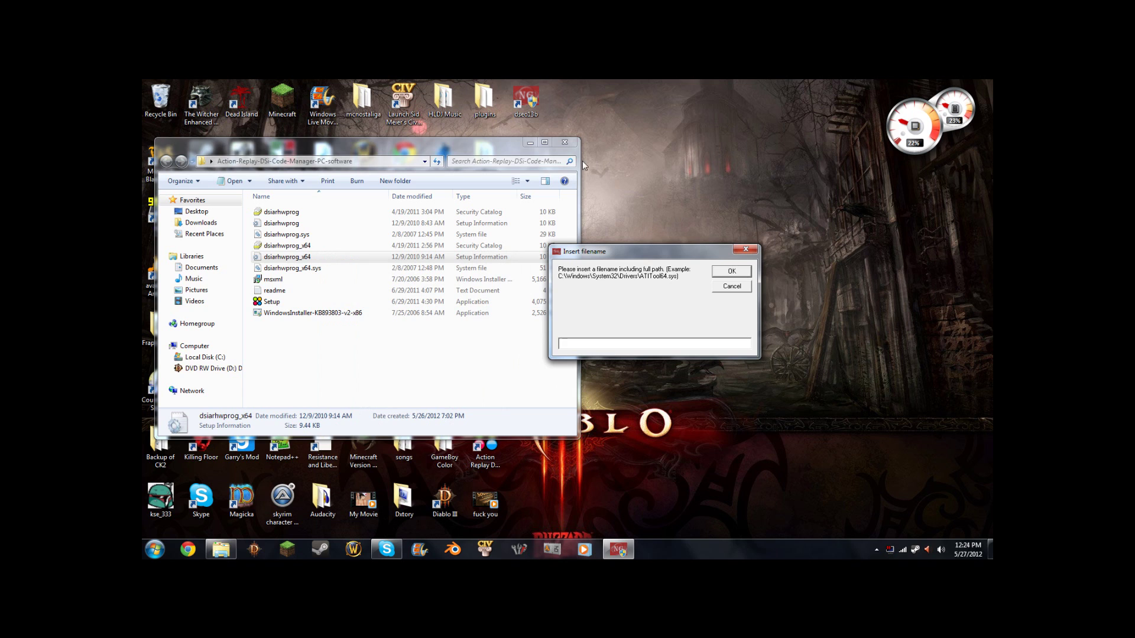
pyautogui.click(565, 143)
pyautogui.hotkey('ctrl', 'v')
pyautogui.click(732, 270)
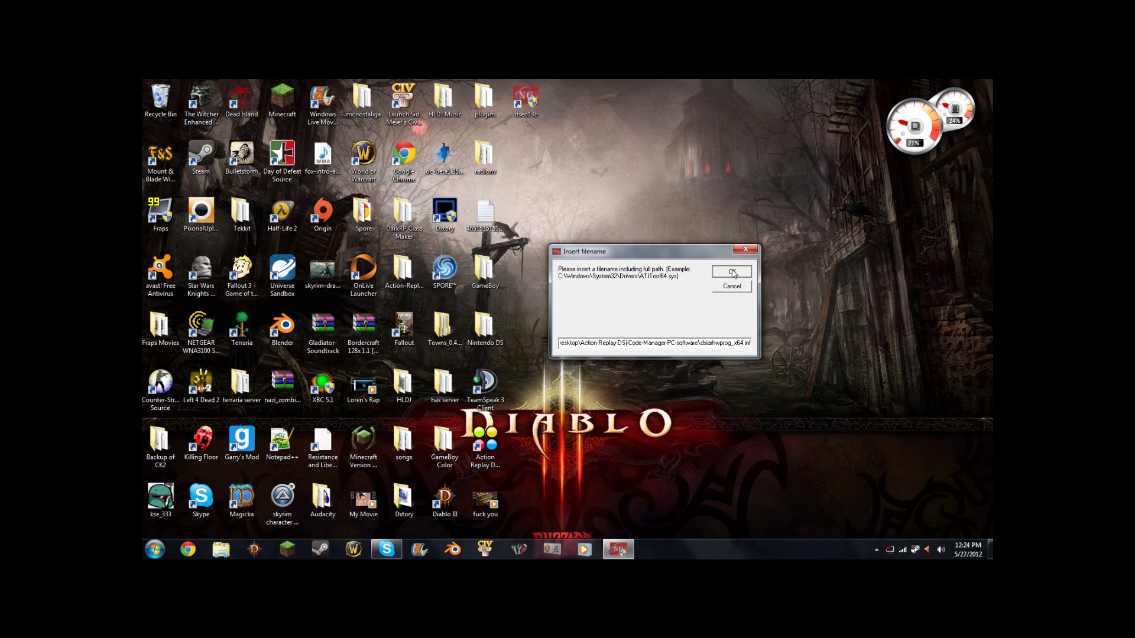
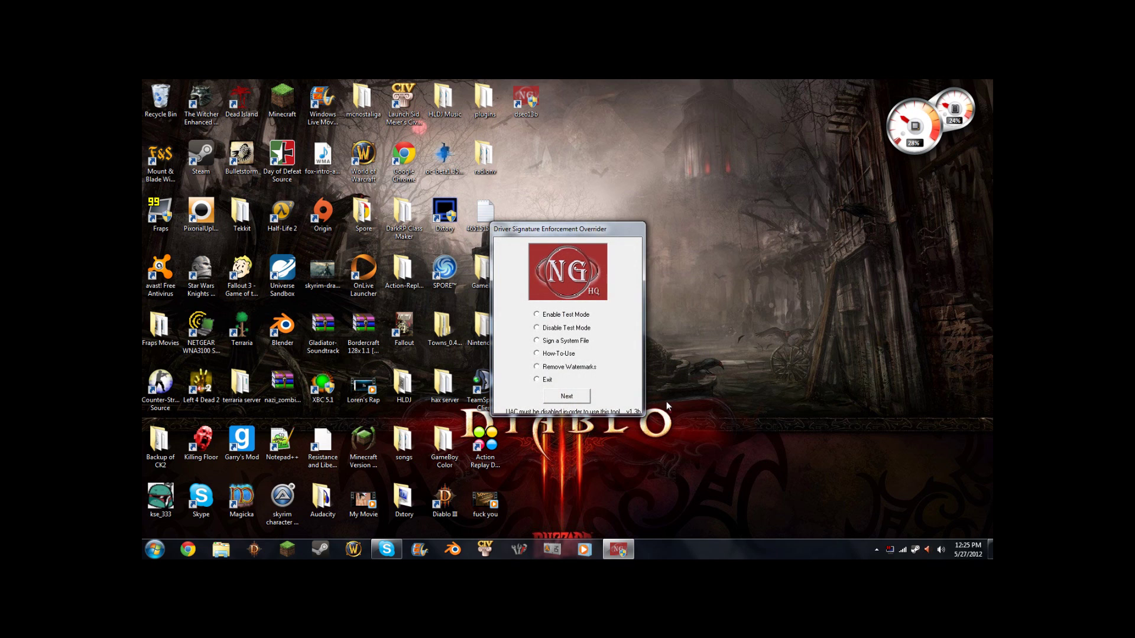
# Step: Apply the Enable Test Mode option in Driver Signature Enforcement Overrider to turn on Windows Test Mode
pyautogui.click(584, 395)
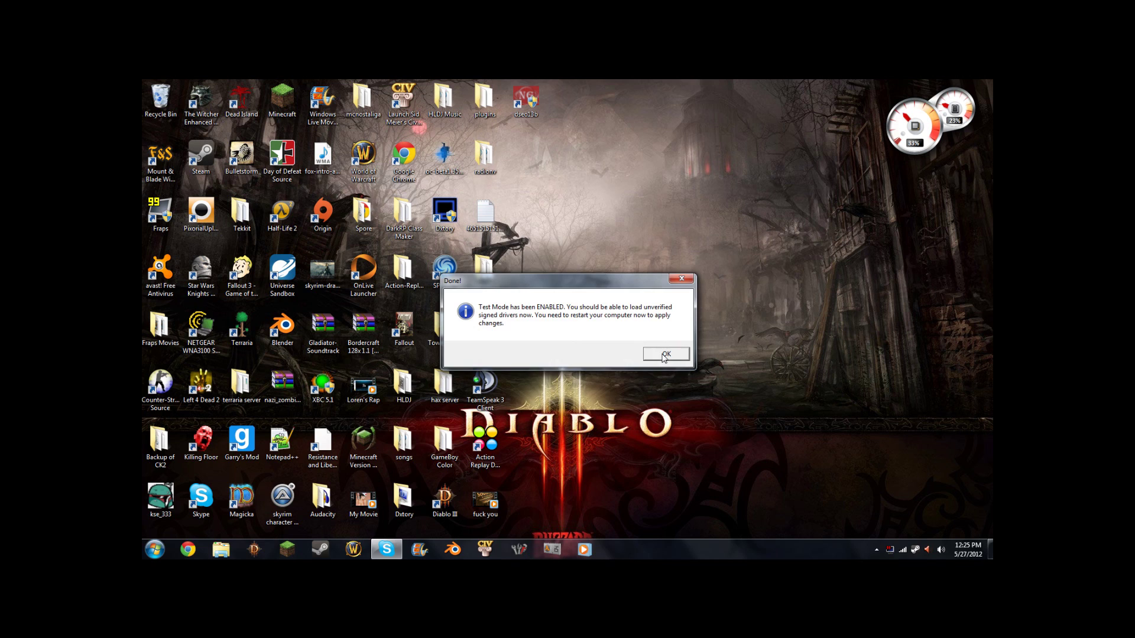
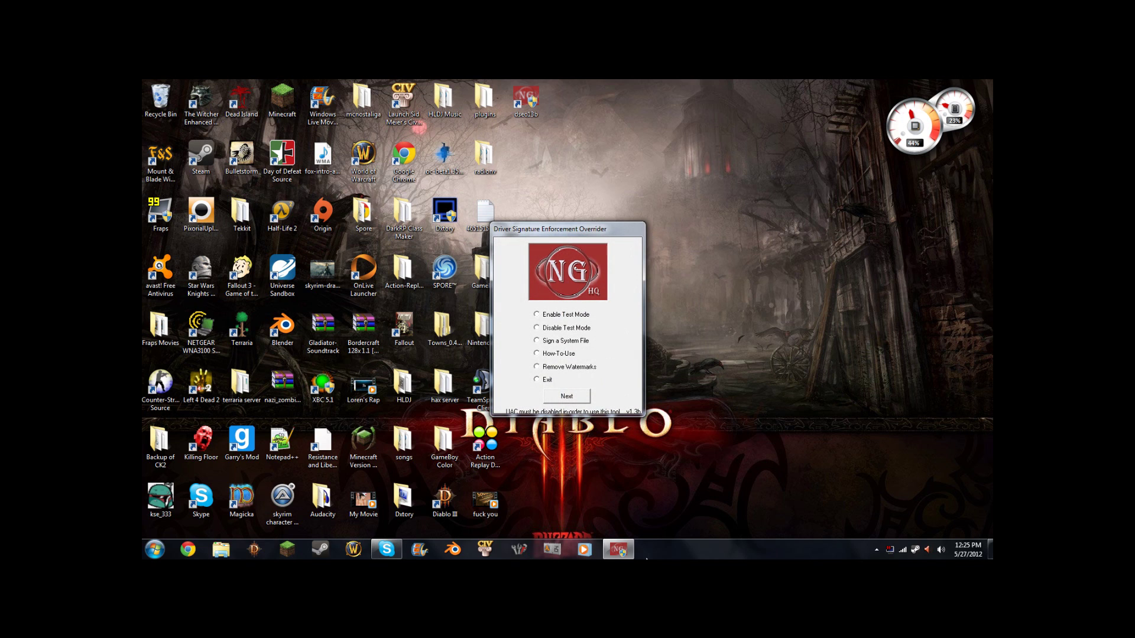
# Step: Exit Driver Signature Enforcement Overrider, leaving Windows running in Test Mode
pyautogui.click(566, 396)
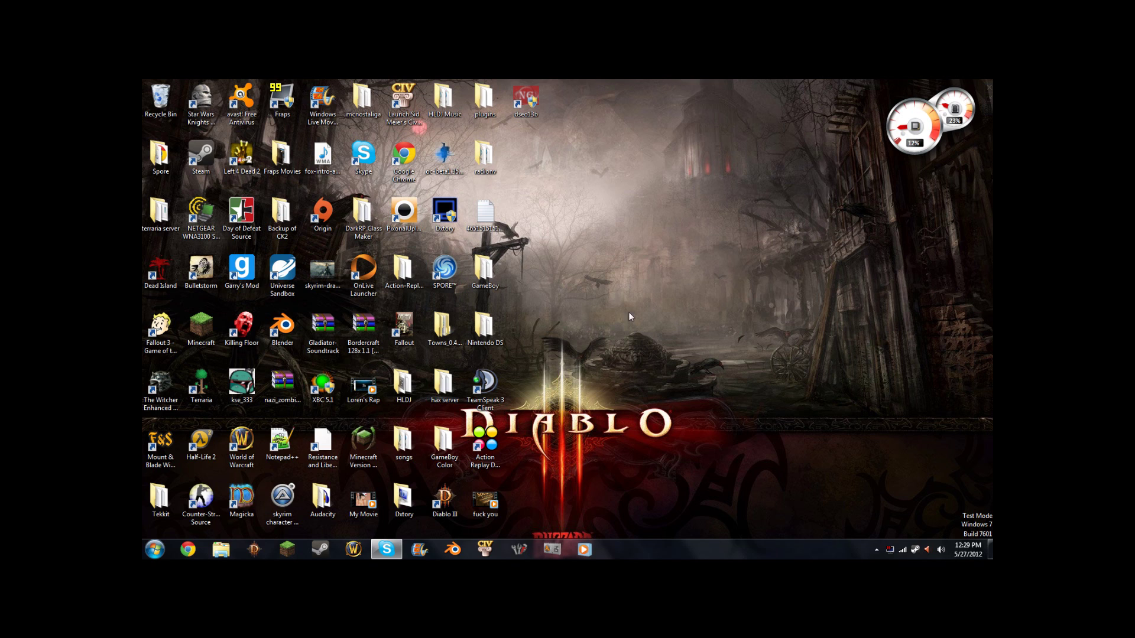
pyautogui.click(327, 555)
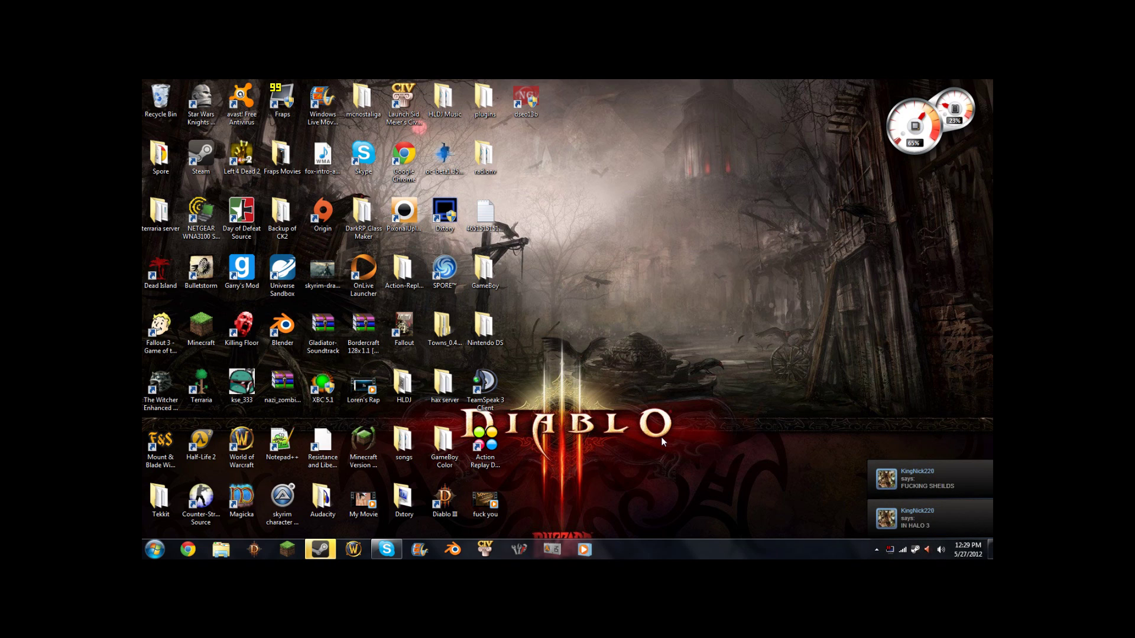
pyautogui.moveTo(695, 421); pyautogui.dragTo(824, 539)
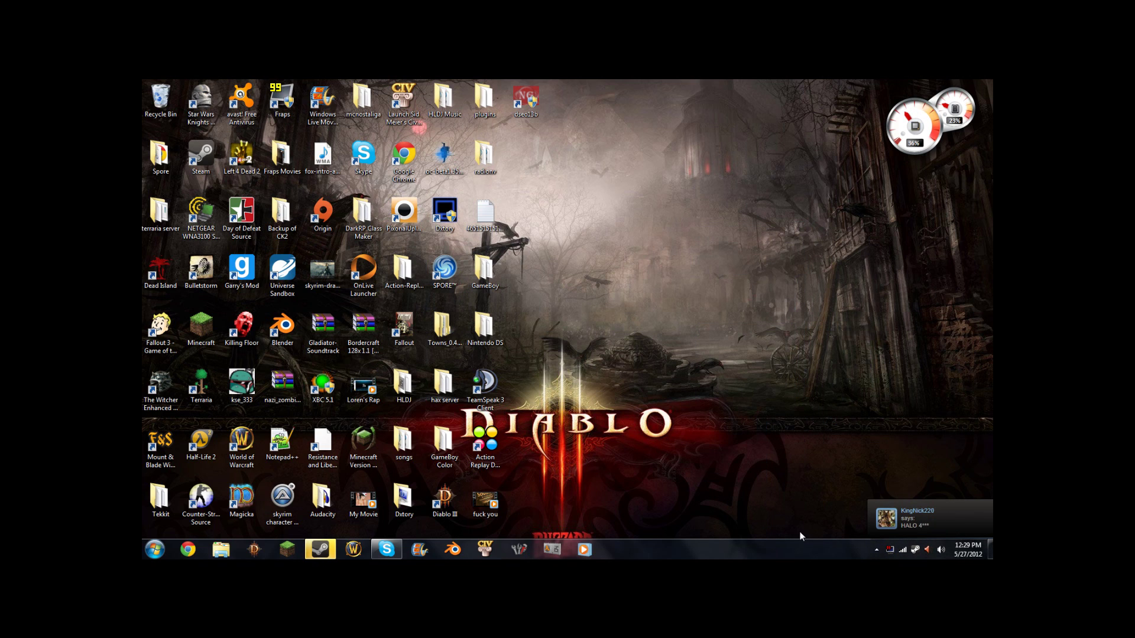
pyautogui.moveTo(791, 419); pyautogui.dragTo(988, 418)
pyautogui.moveTo(992, 374); pyautogui.dragTo(969, 539)
pyautogui.moveTo(993, 433); pyautogui.dragTo(956, 539)
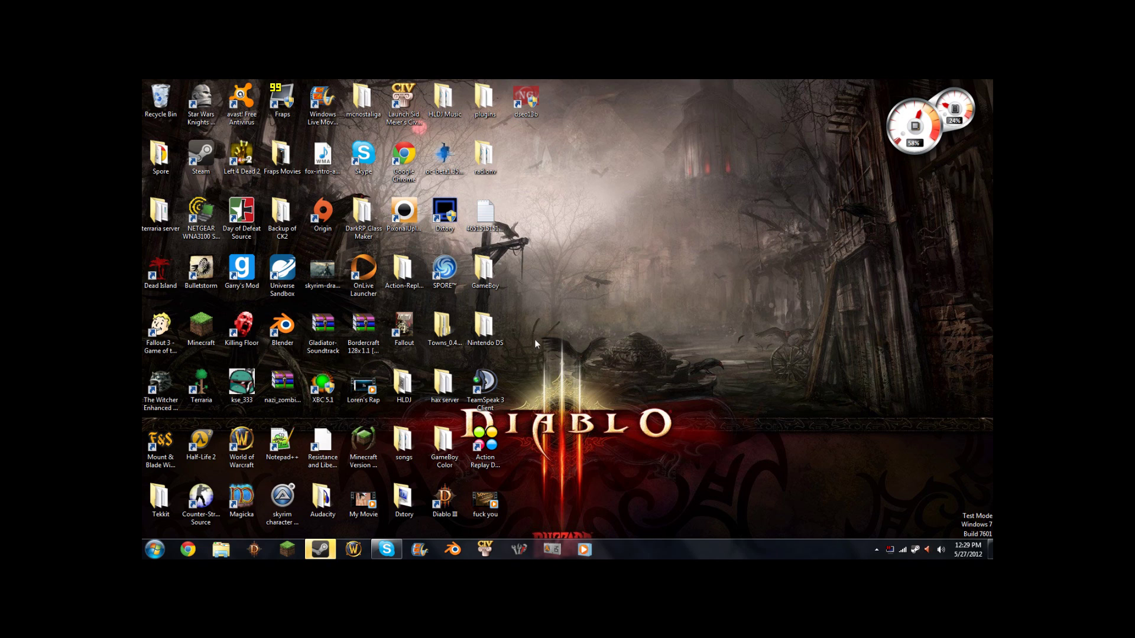
pyautogui.moveTo(942, 535); pyautogui.dragTo(992, 491)
# Step: Search the Start menu for 'dev' and launch Device Manager
pyautogui.click(154, 549)
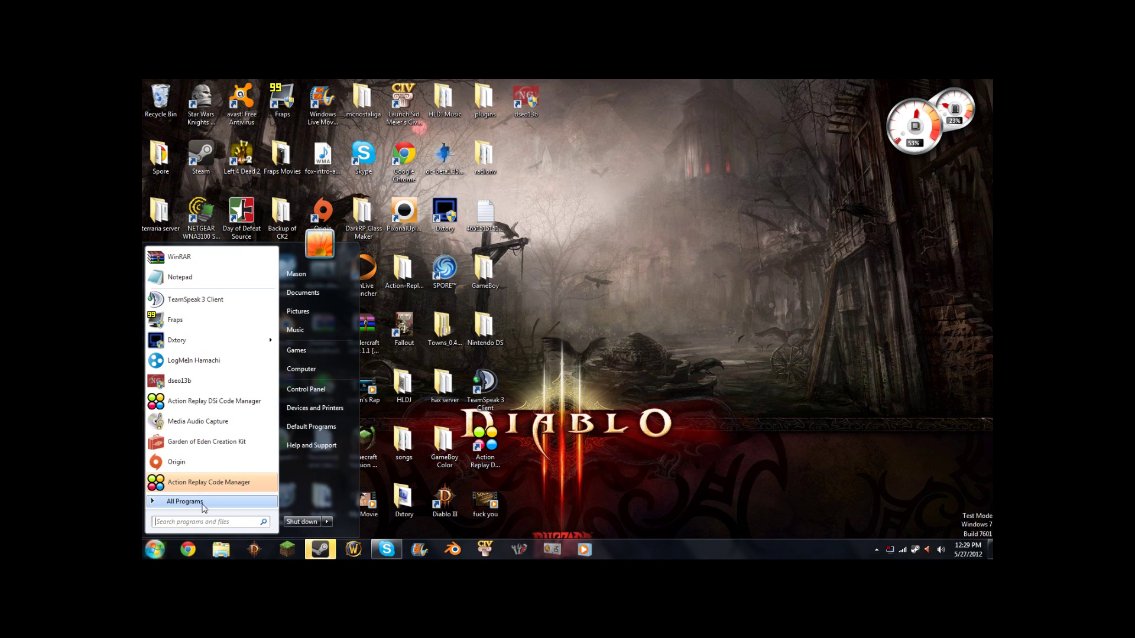
pyautogui.write('devi')
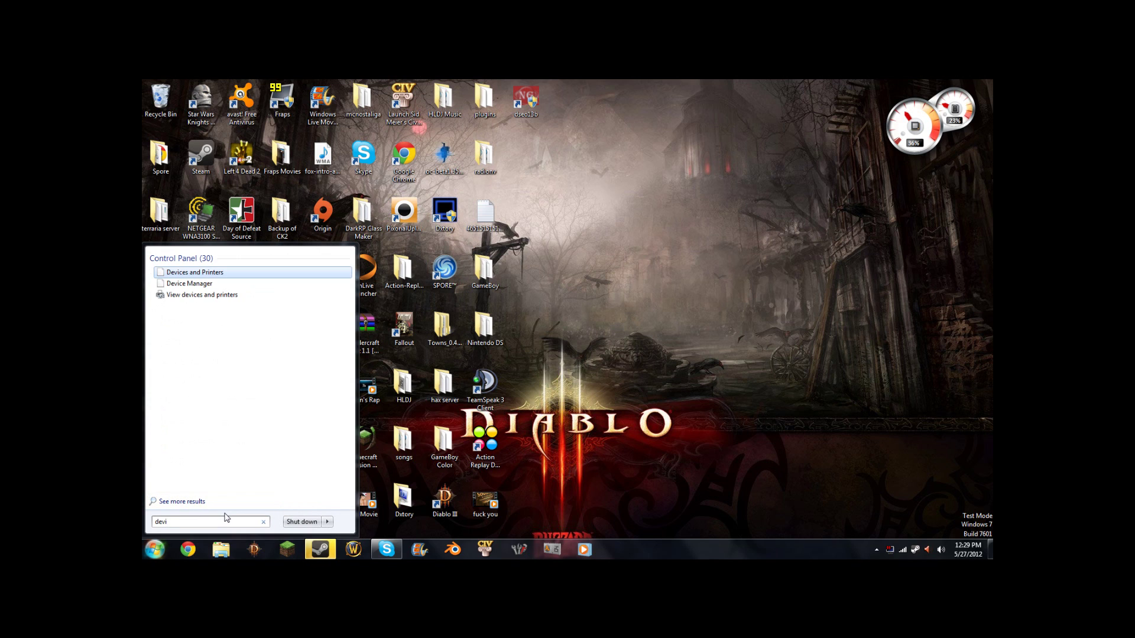
pyautogui.click(201, 286)
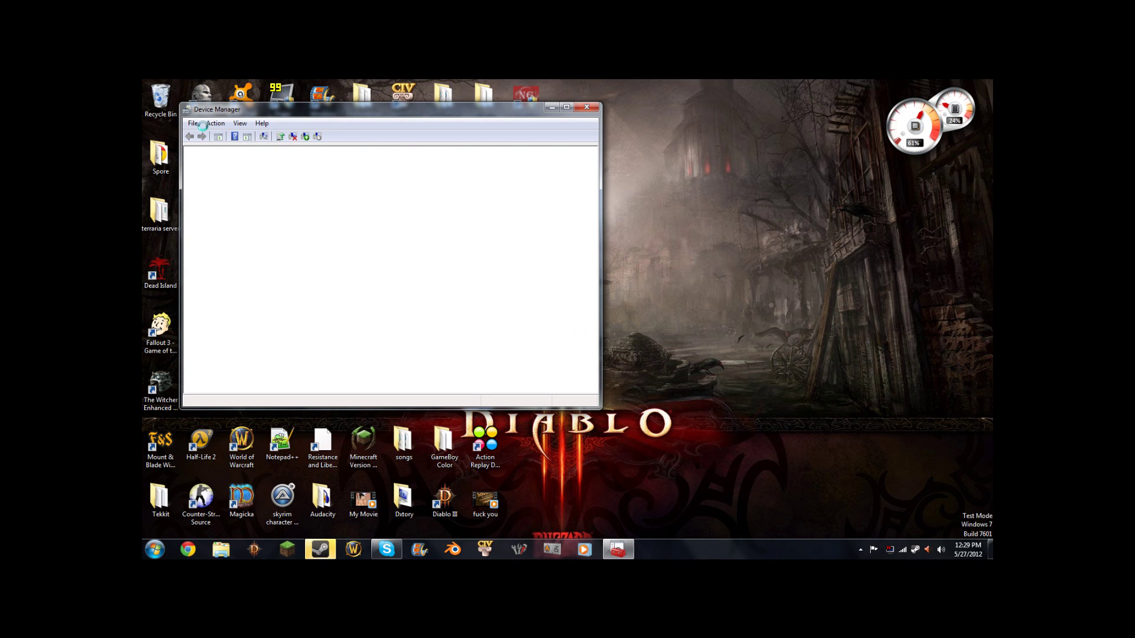
# Step: Select DSi AR HW Programmer Device under USBIO controlled devices, then minimize Device Manager
pyautogui.moveTo(917, 130)
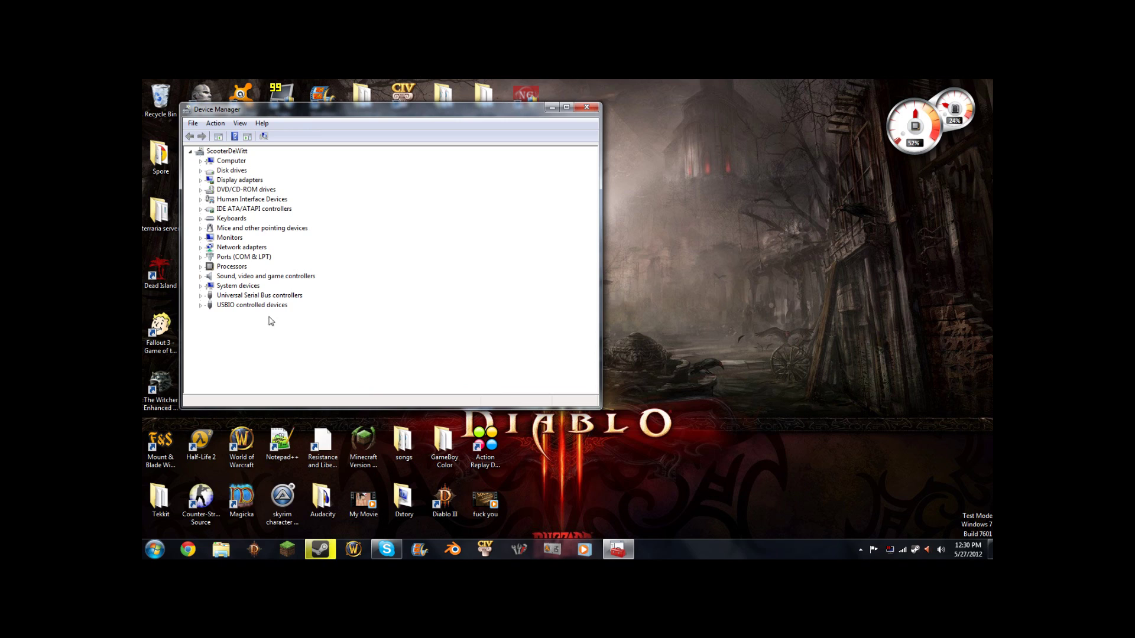
pyautogui.click(201, 305)
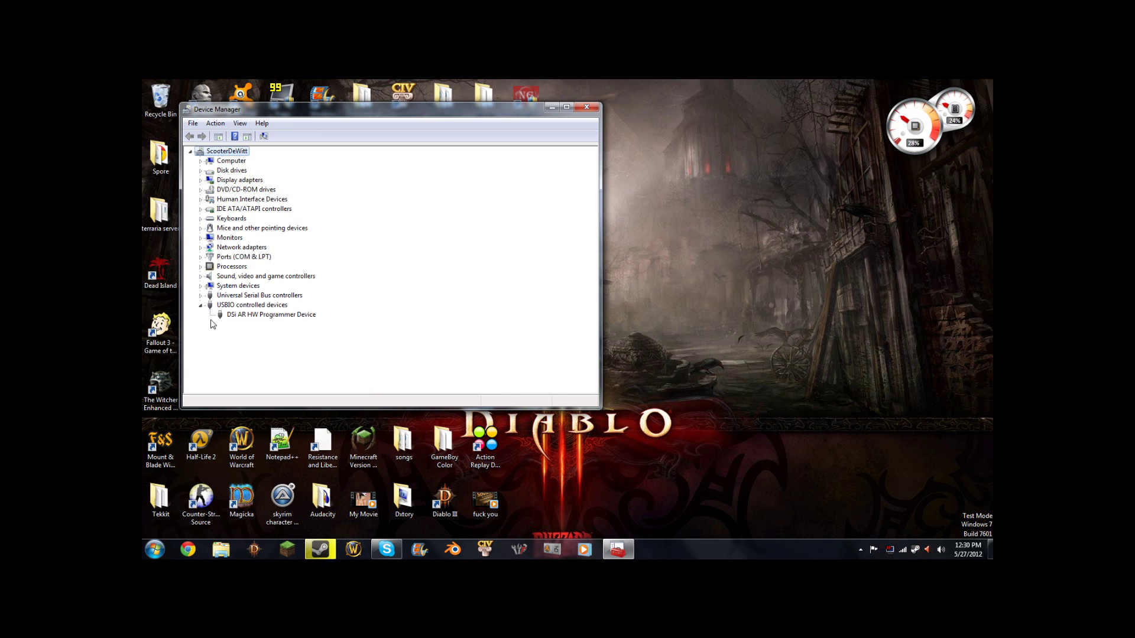
pyautogui.click(259, 314)
pyautogui.click(553, 107)
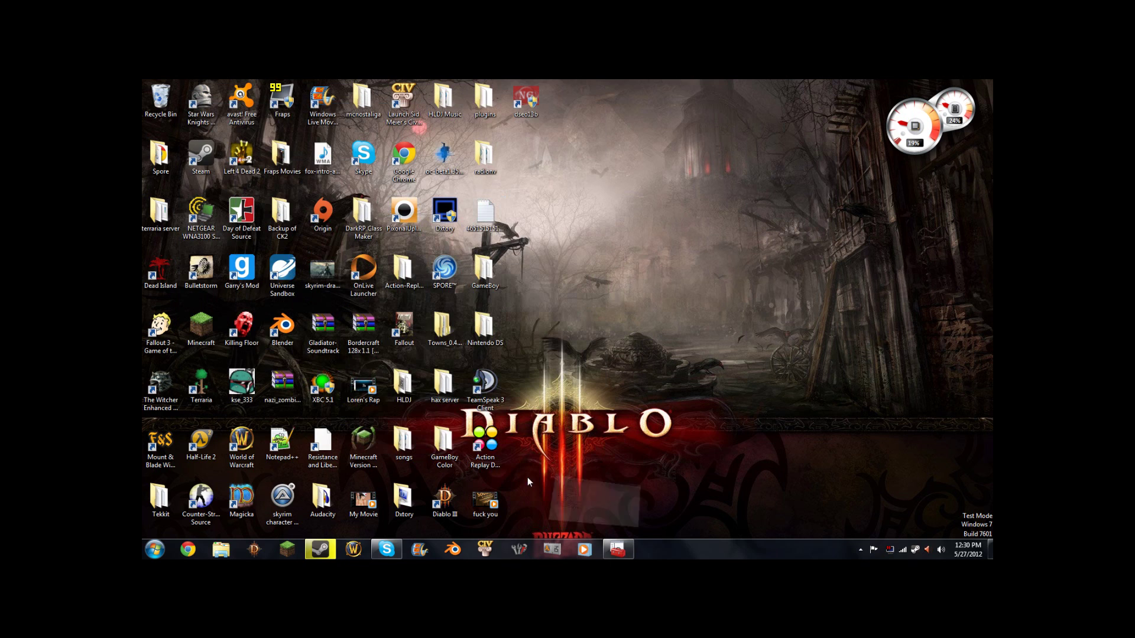
# Step: Launch Action Replay DSi Code Manager from the desktop and close Device Manager from the taskbar
pyautogui.doubleClick(485, 442)
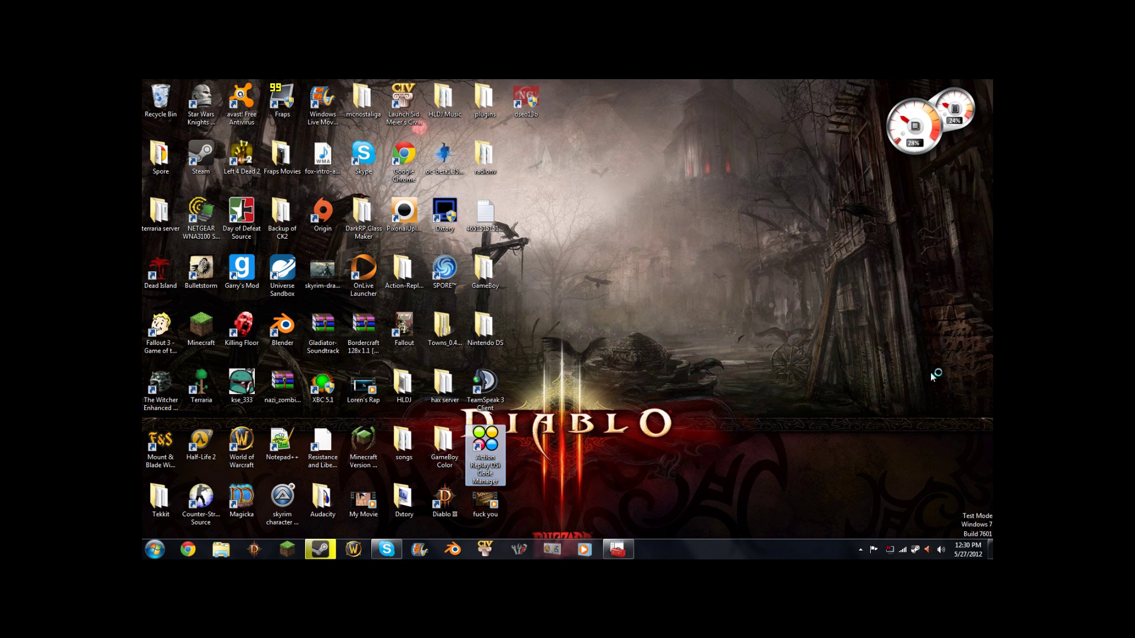
pyautogui.rightClick(622, 549)
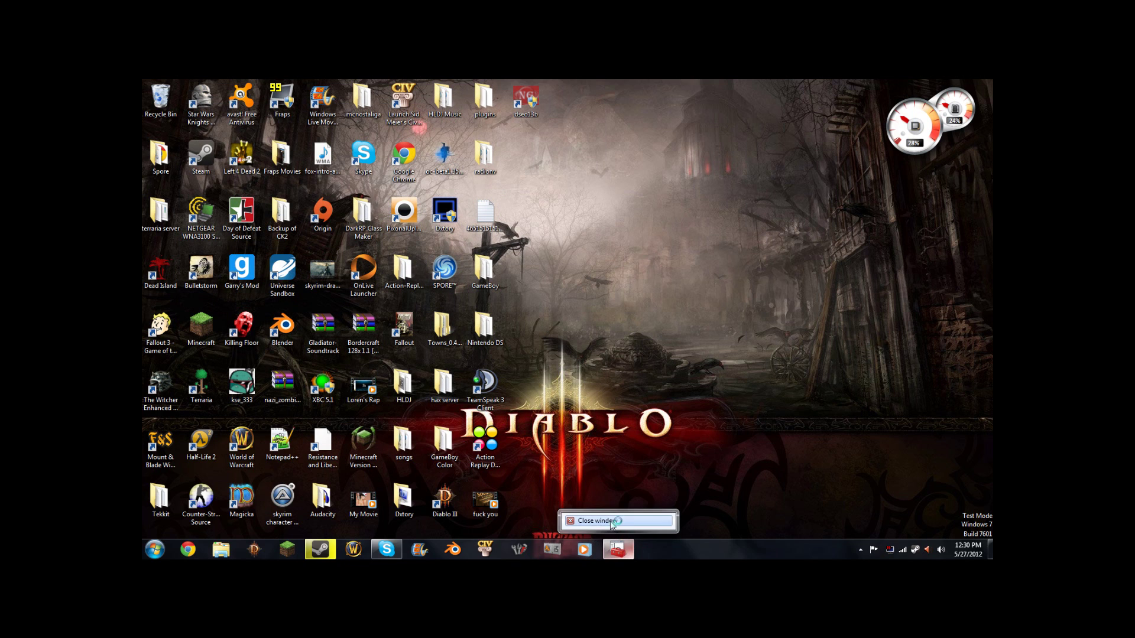
pyautogui.click(612, 521)
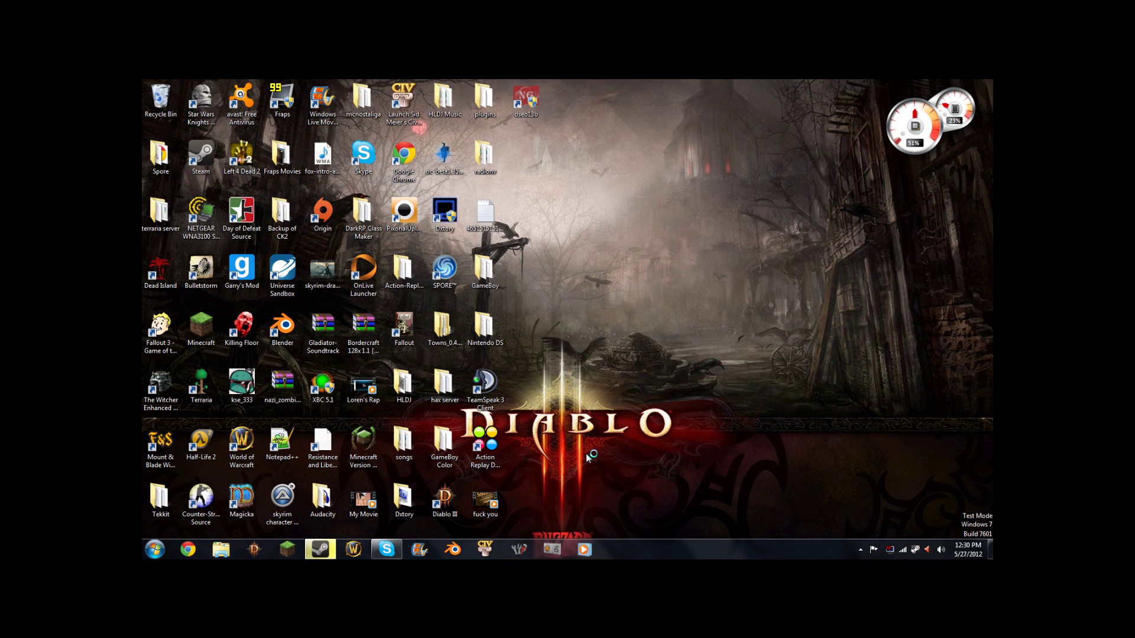